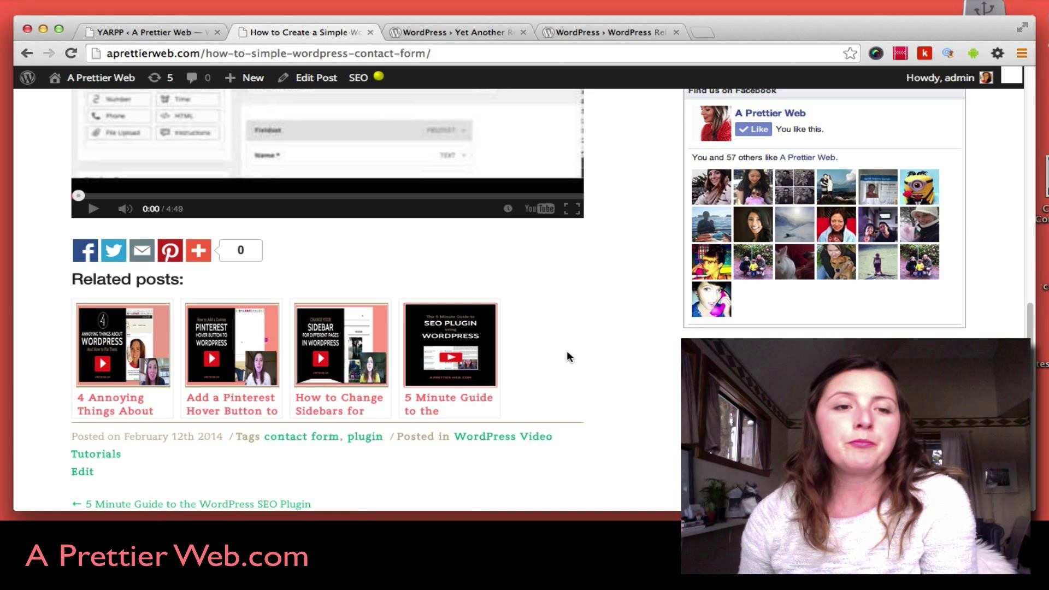
- Glance at the Yet Another Related Posts Plugin page, then go back to the contact-form post
click(448, 33)
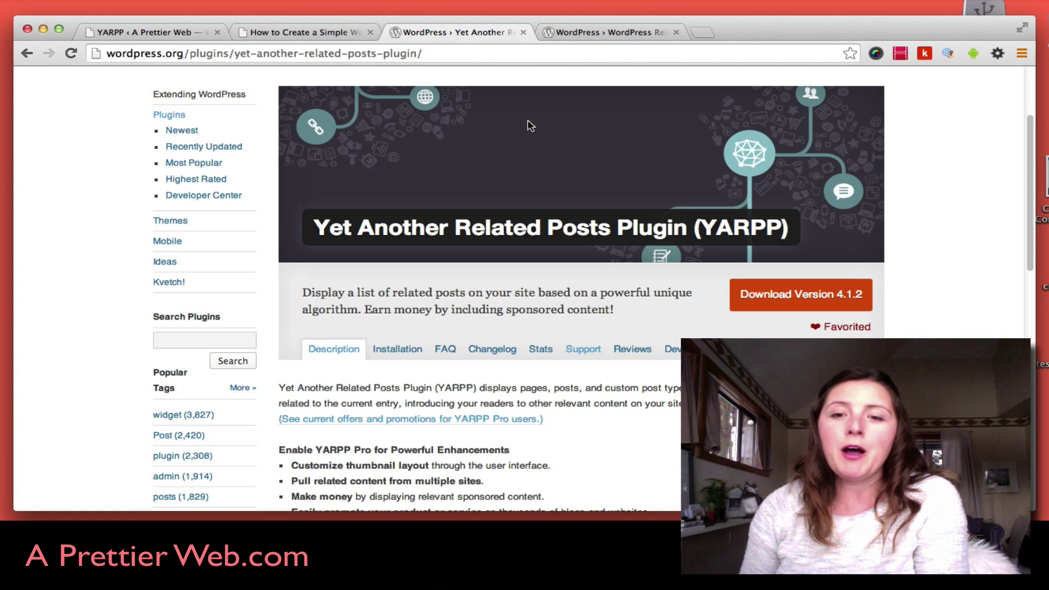
scroll(530, 125, down, 5)
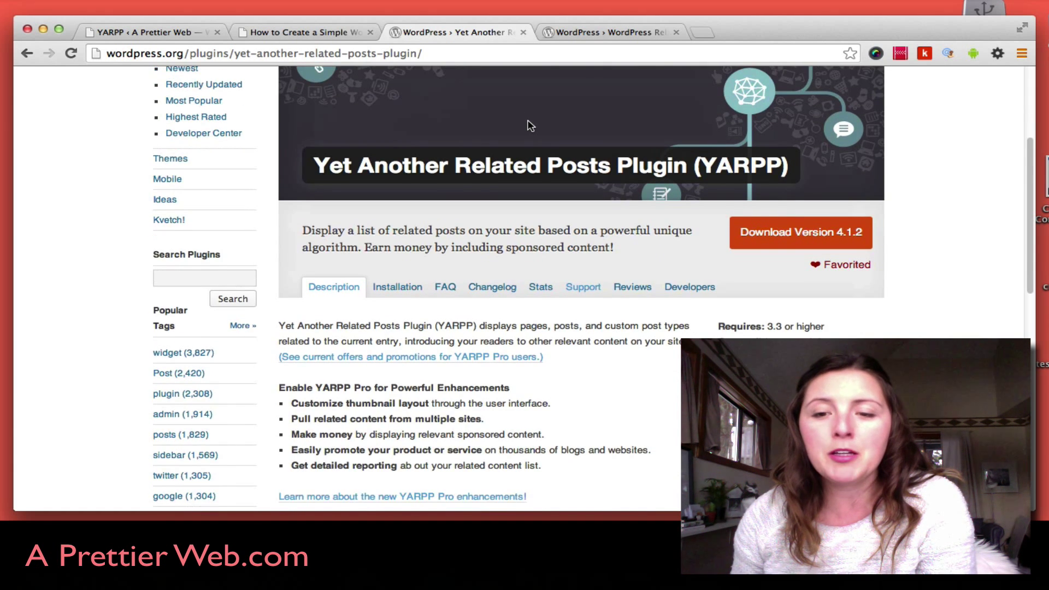
click(293, 34)
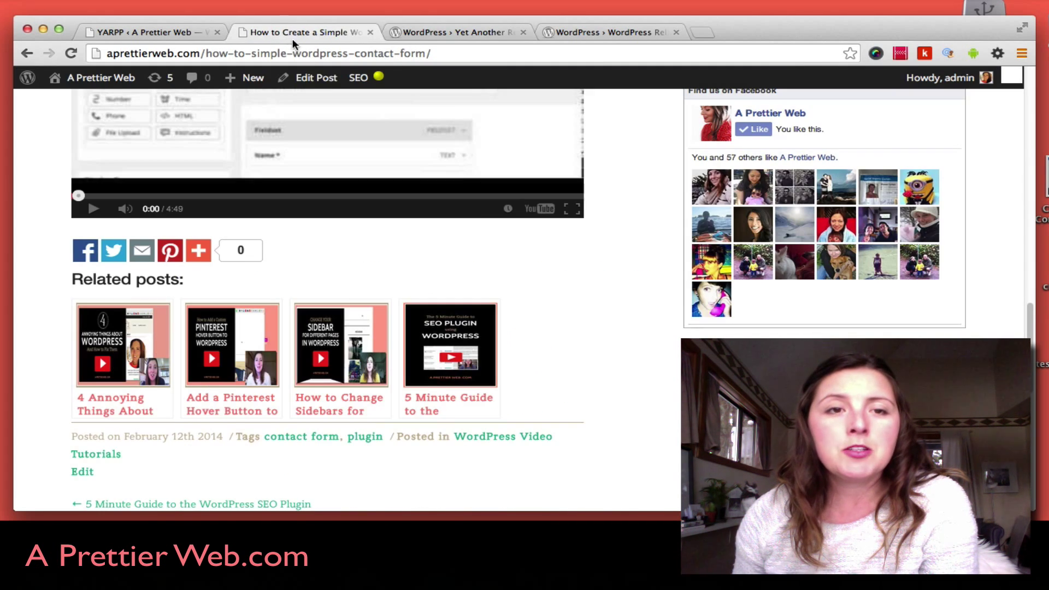
- Bring up the Settings > YARPP options page in the admin
click(145, 31)
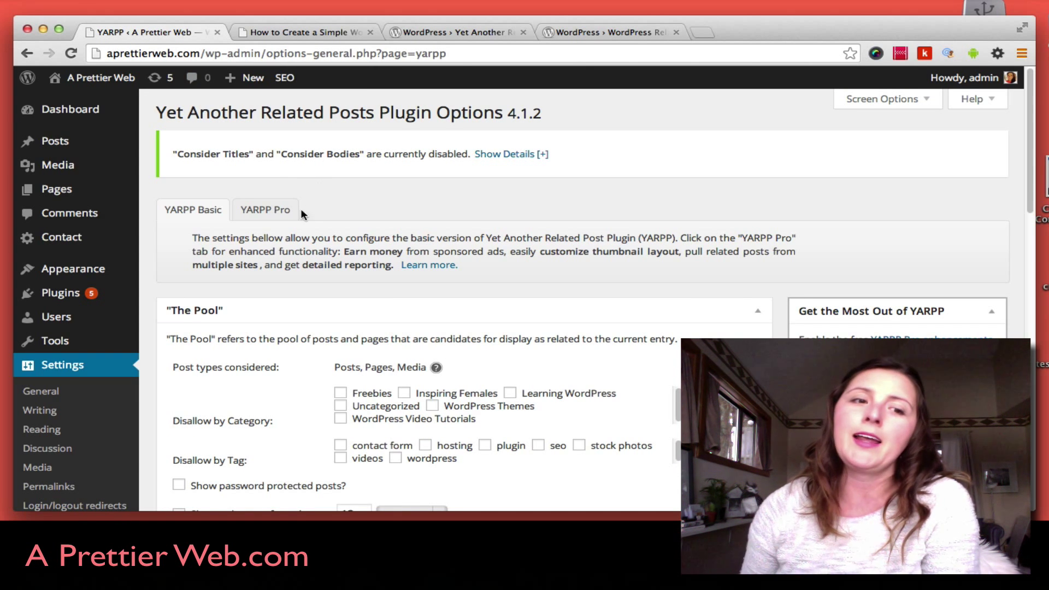
scroll(249, 286, down, 1)
scroll(248, 286, up, 1)
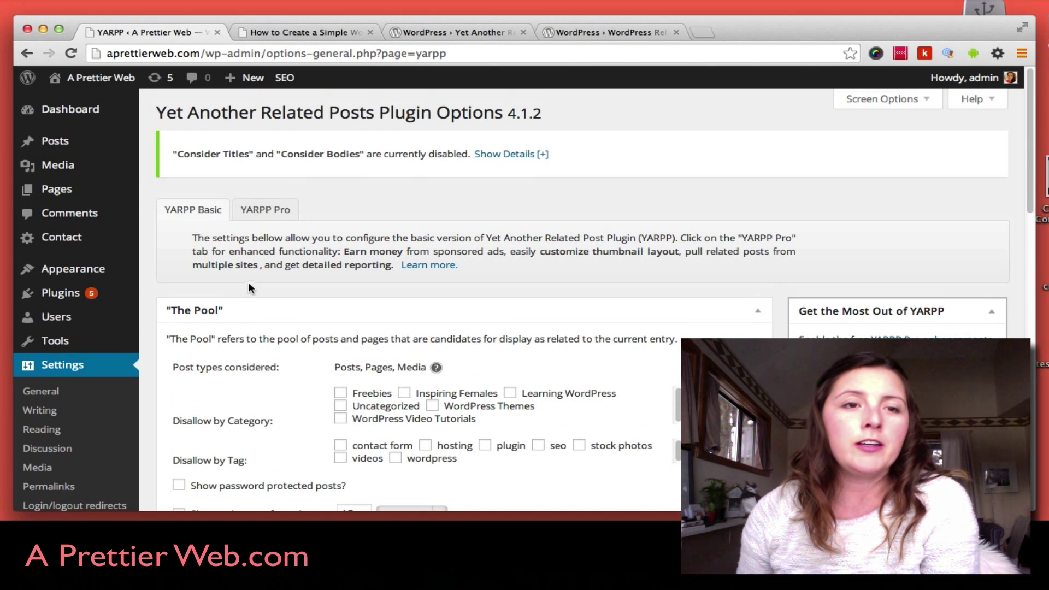
mouse_move(98, 293)
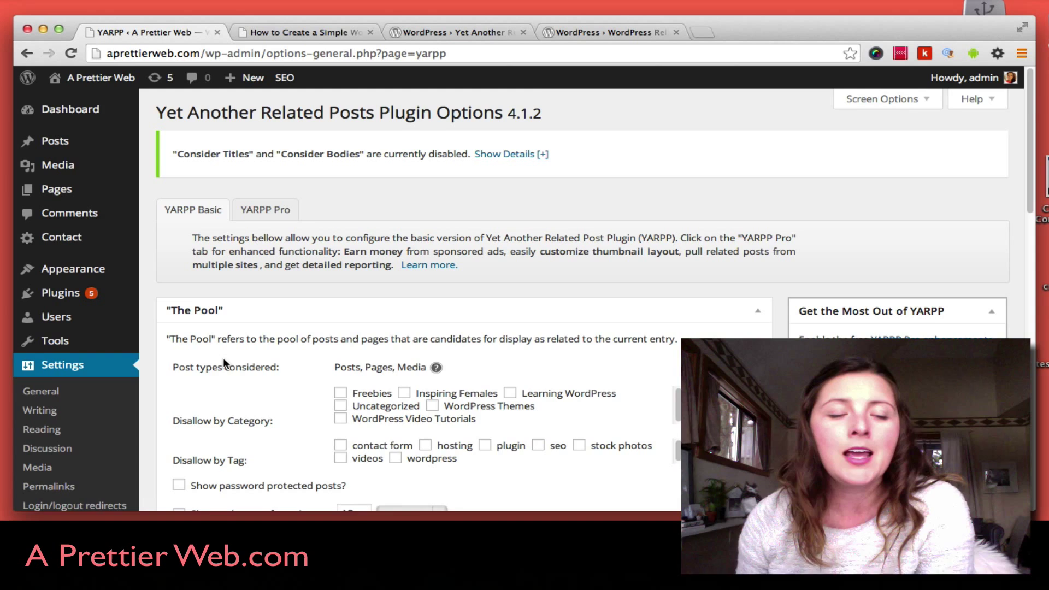
- Review The Pool and Relatedness options: threshold 1, only Categories, past 12 months
scroll(120, 364, down, 1)
scroll(120, 429, down, 2)
scroll(120, 429, down, 4)
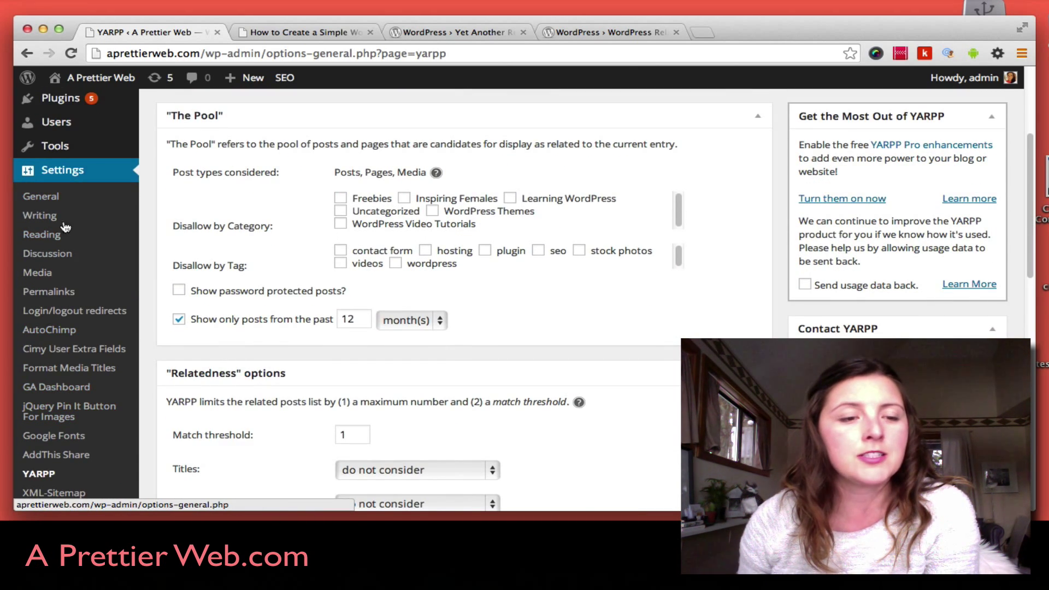
scroll(65, 230, down, 2)
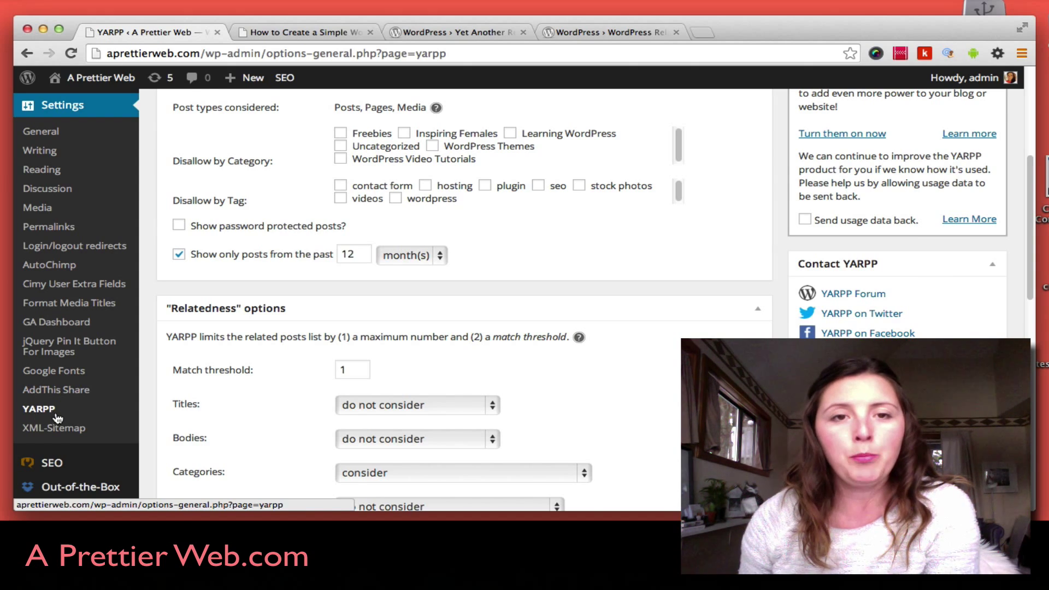
scroll(254, 339, up, 8)
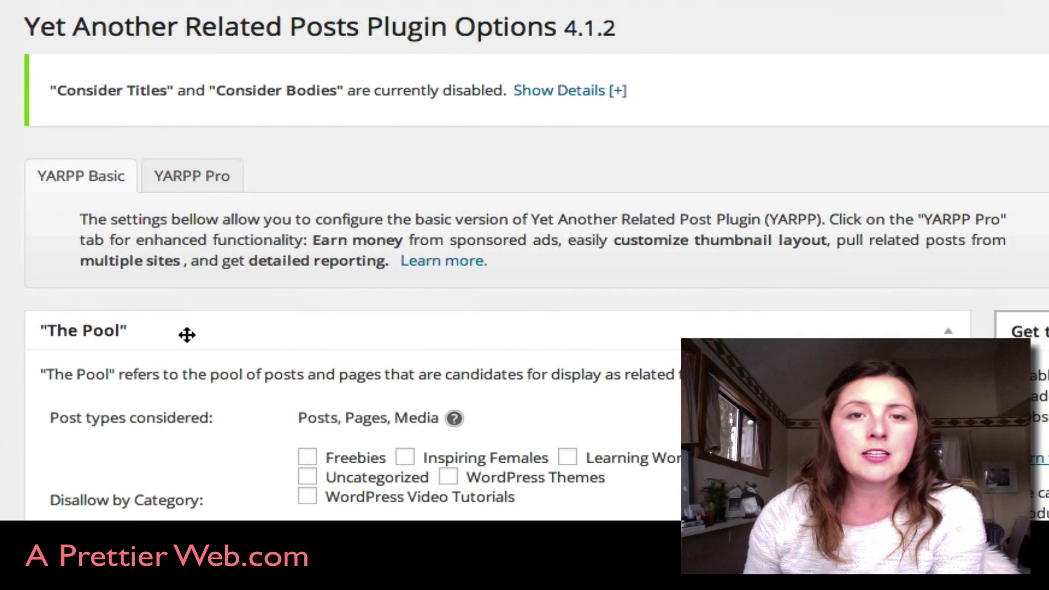
scroll(261, 314, down, 3)
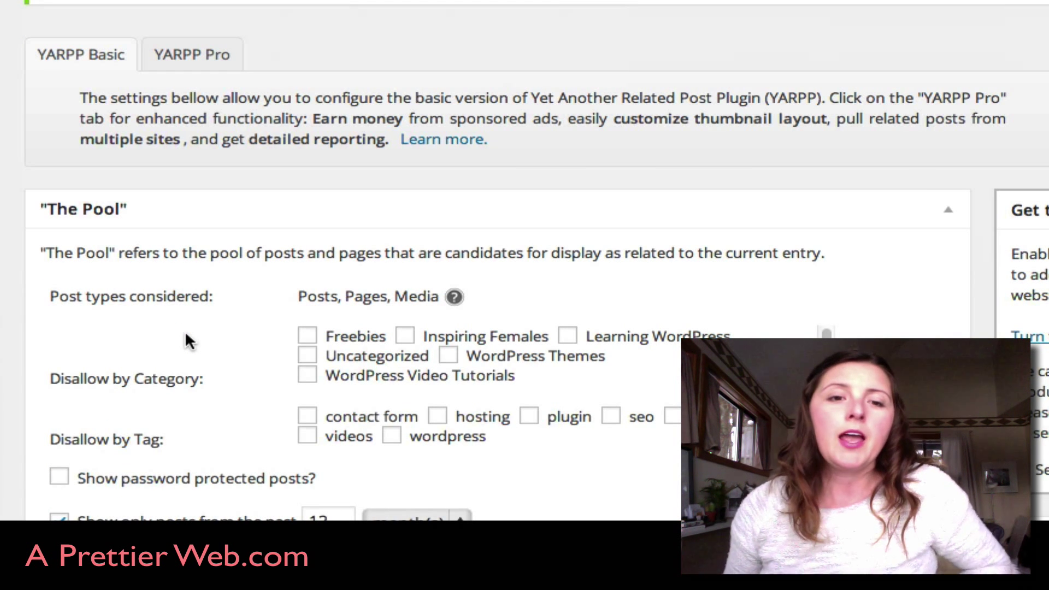
scroll(185, 334, down, 2)
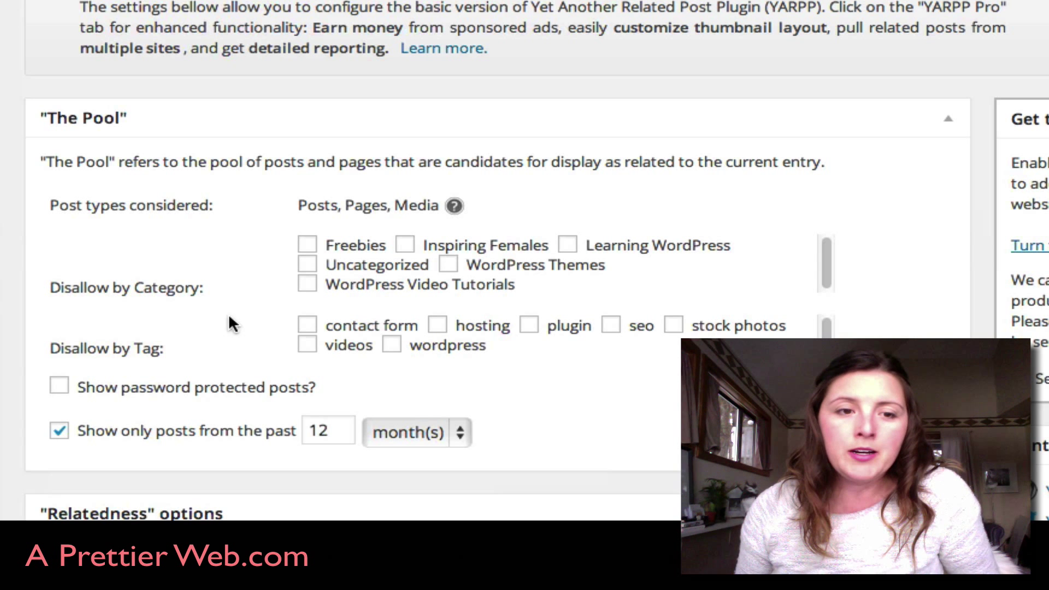
scroll(213, 333, down, 3)
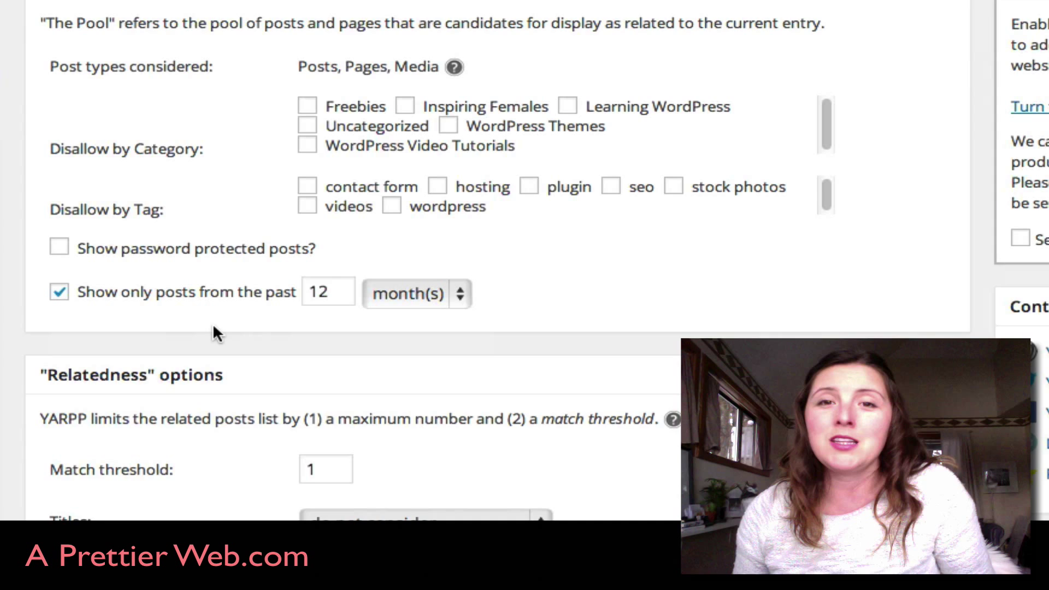
scroll(214, 330, down, 4)
scroll(217, 333, down, 1)
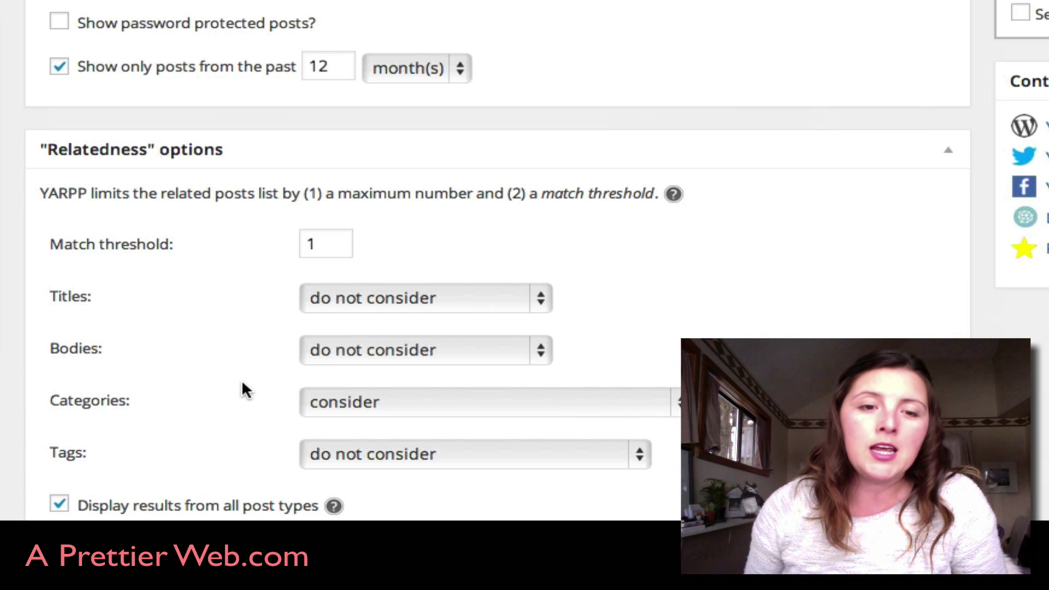
scroll(242, 383, down, 2)
scroll(242, 384, down, 2)
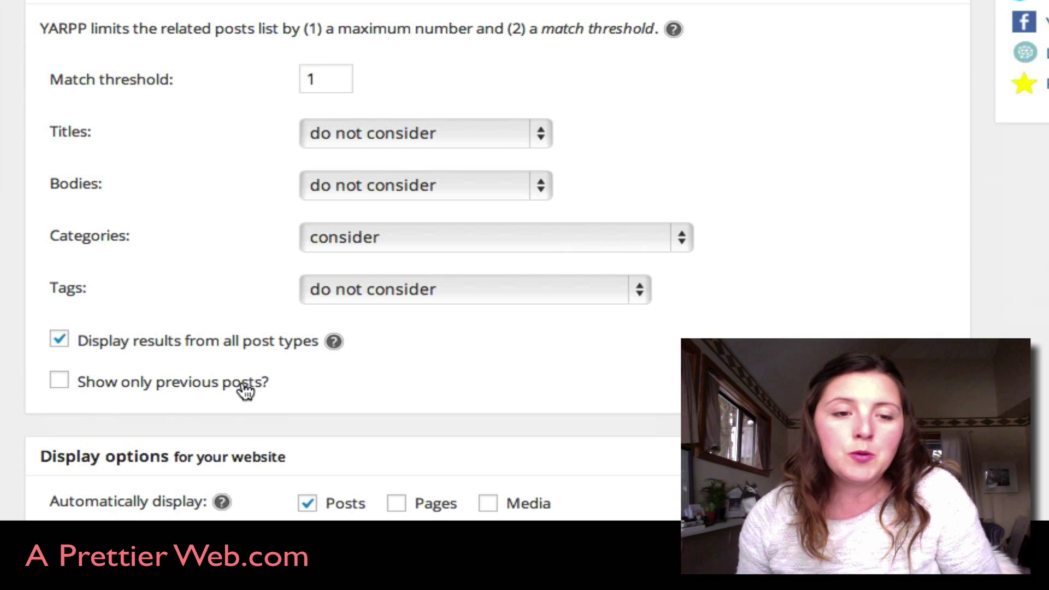
scroll(246, 389, down, 8)
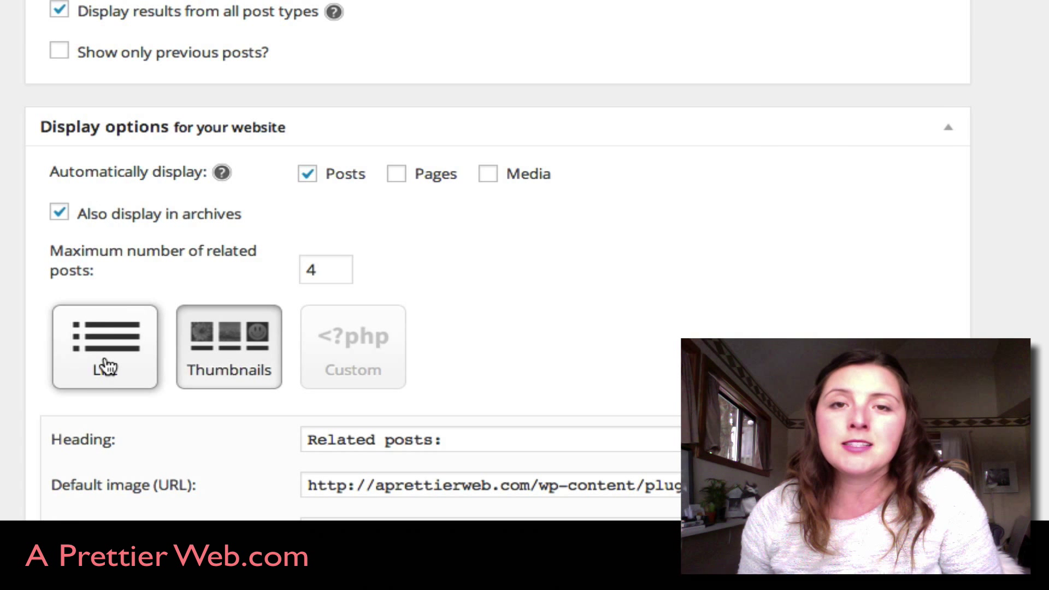
scroll(212, 372, down, 4)
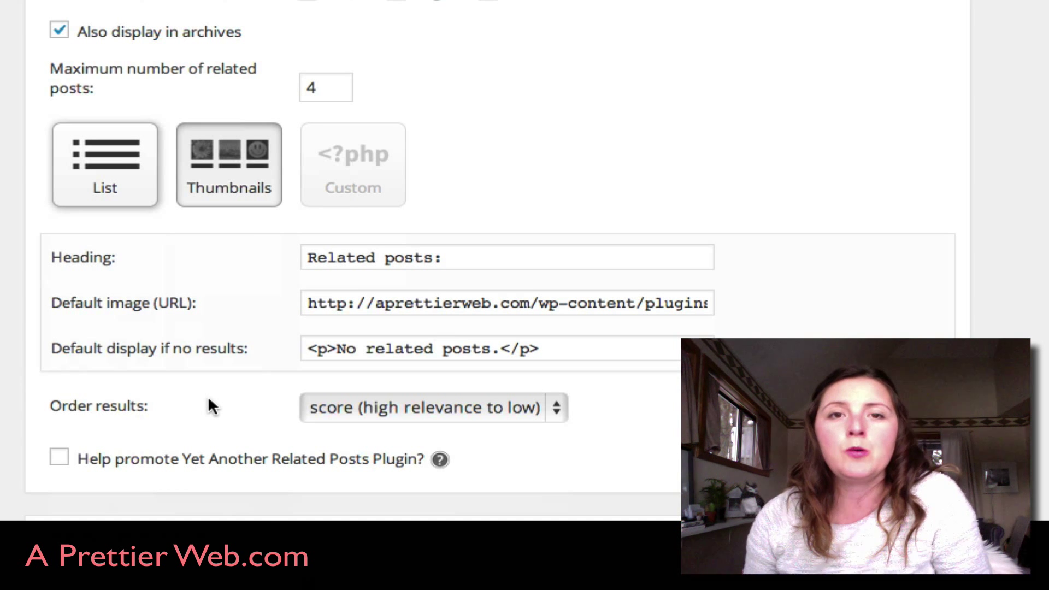
scroll(209, 399, down, 2)
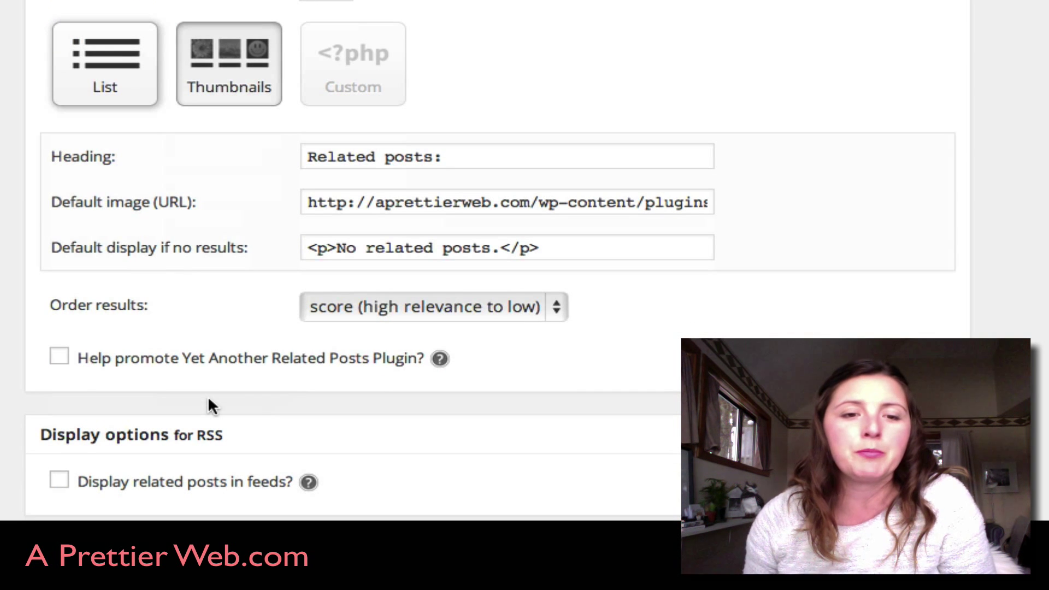
scroll(209, 399, up, 13)
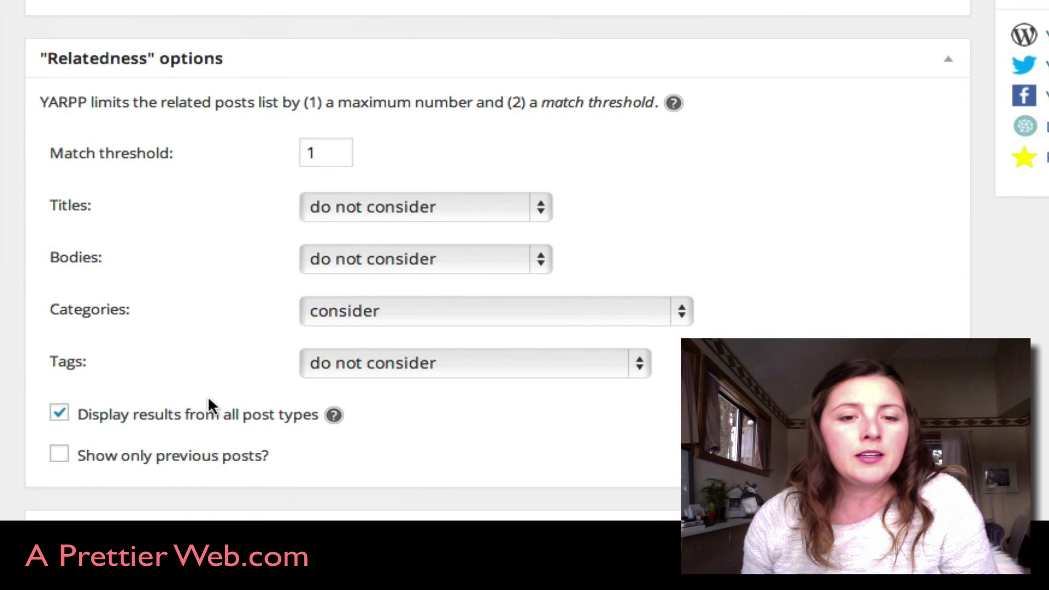
scroll(209, 400, down, 2)
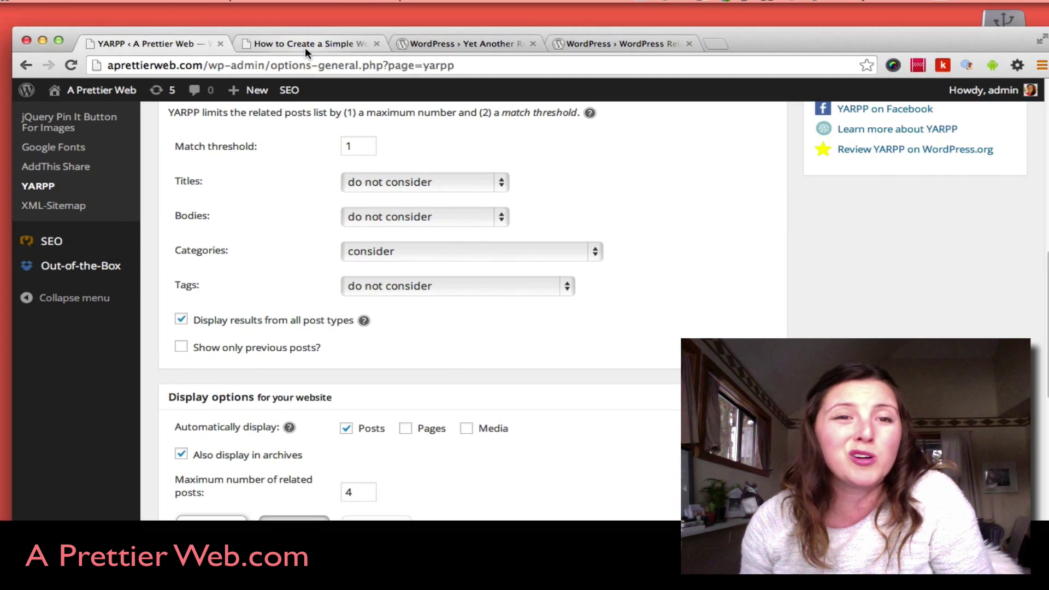
- Switch to the contact-form post tab to see its four related-post thumbnails
click(306, 27)
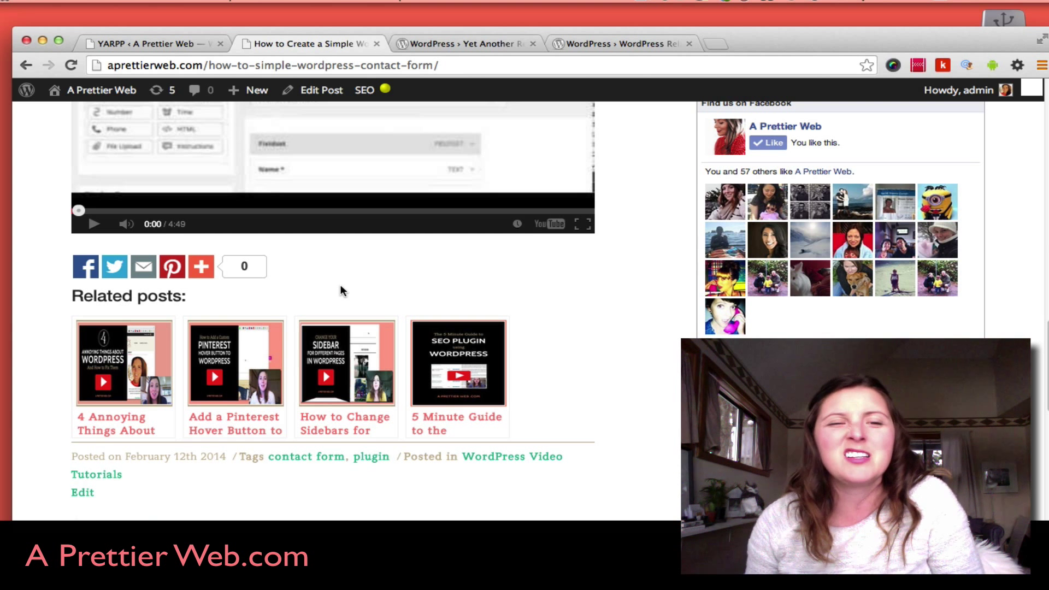
click(128, 45)
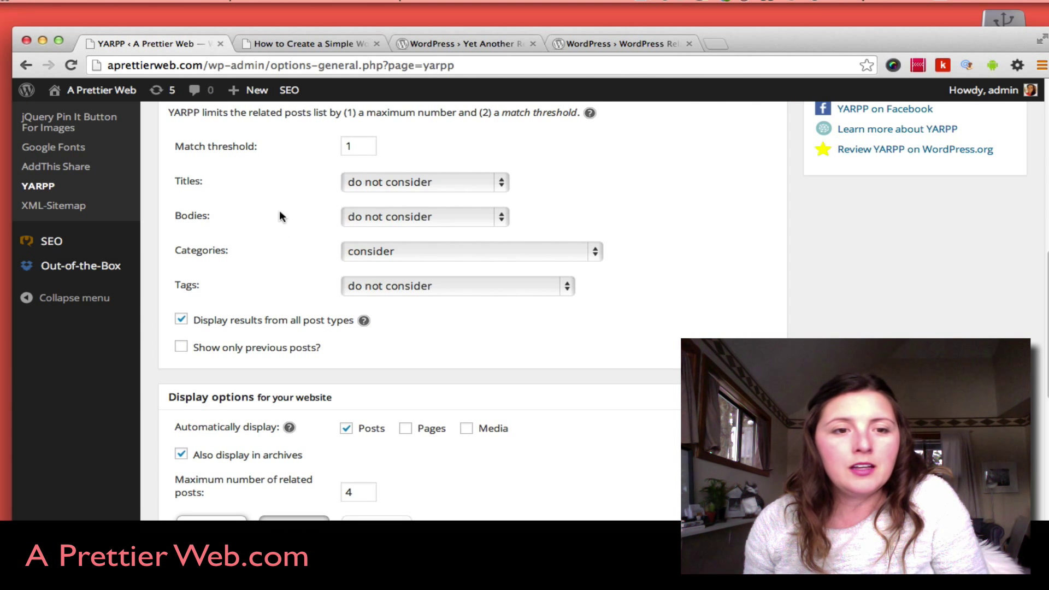
scroll(277, 255, up, 10)
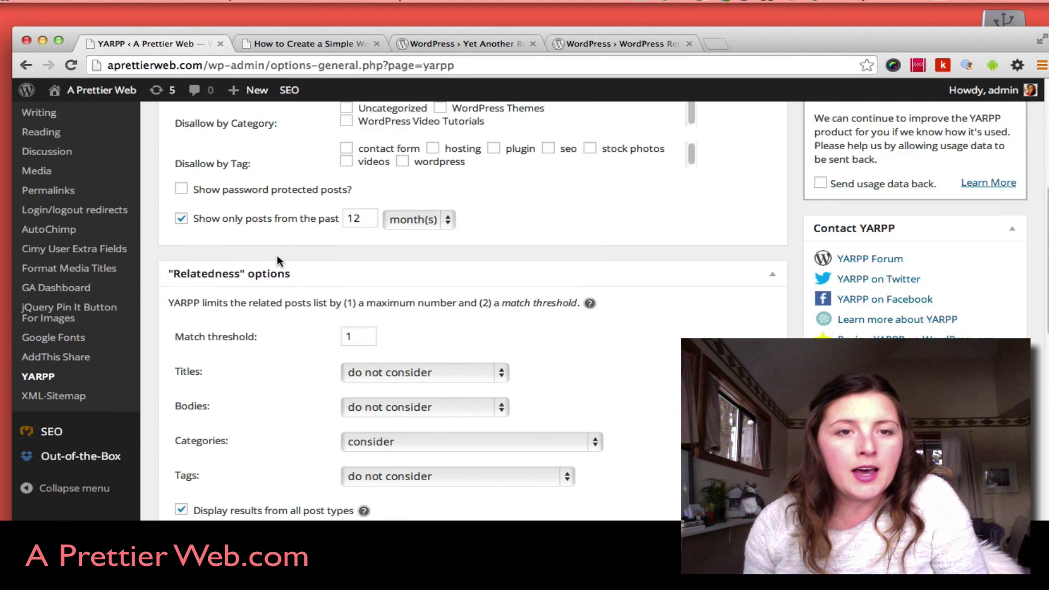
scroll(295, 322, down, 1)
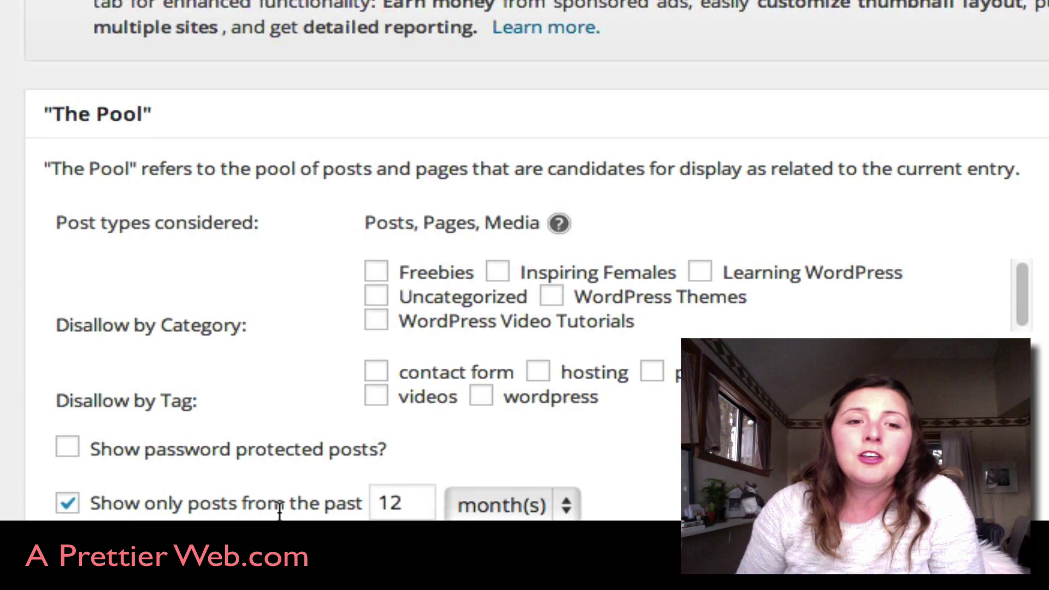
scroll(279, 511, down, 4)
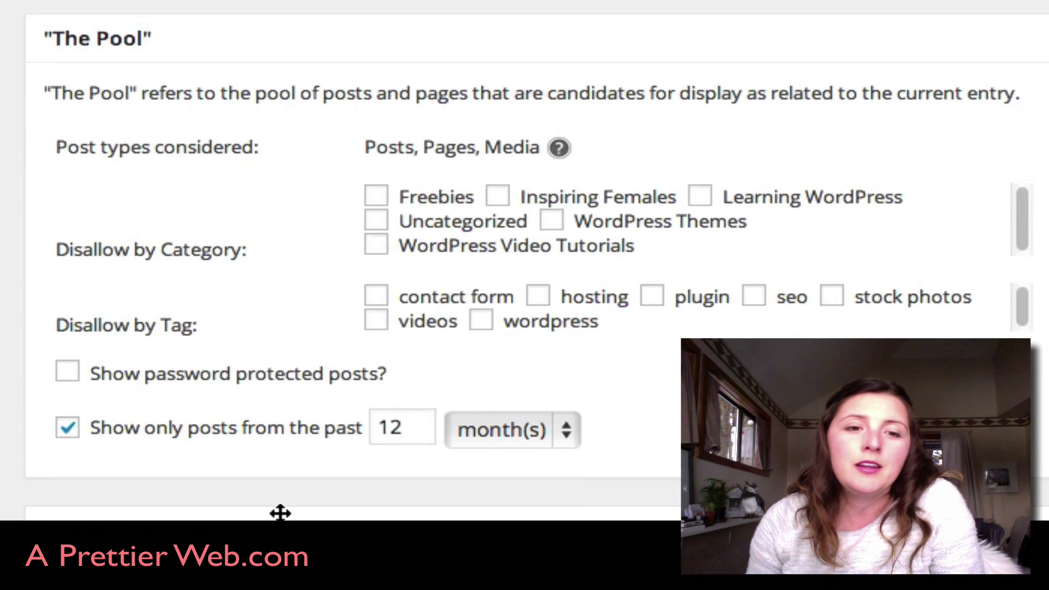
scroll(196, 416, down, 11)
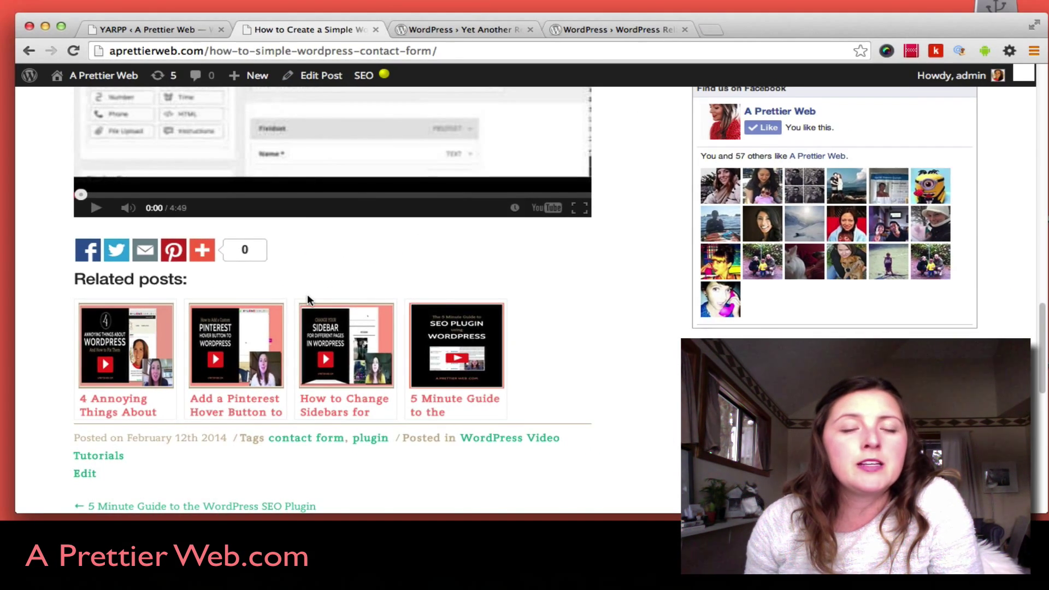
- Return to the YARPP settings tab and show Relatedness: match threshold 1, only Categories
scroll(308, 298, up, 12)
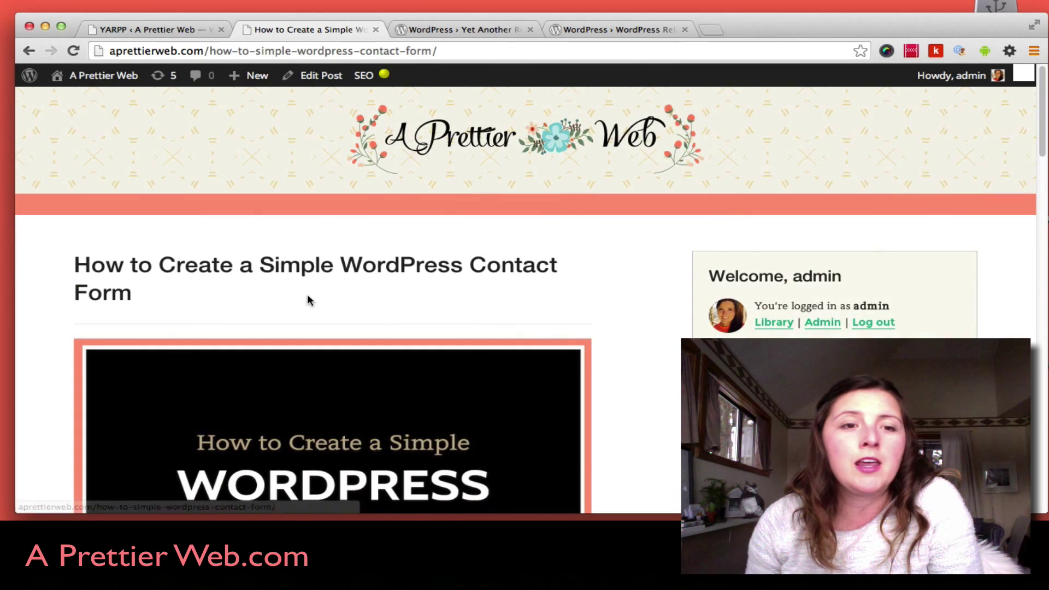
scroll(307, 297, down, 15)
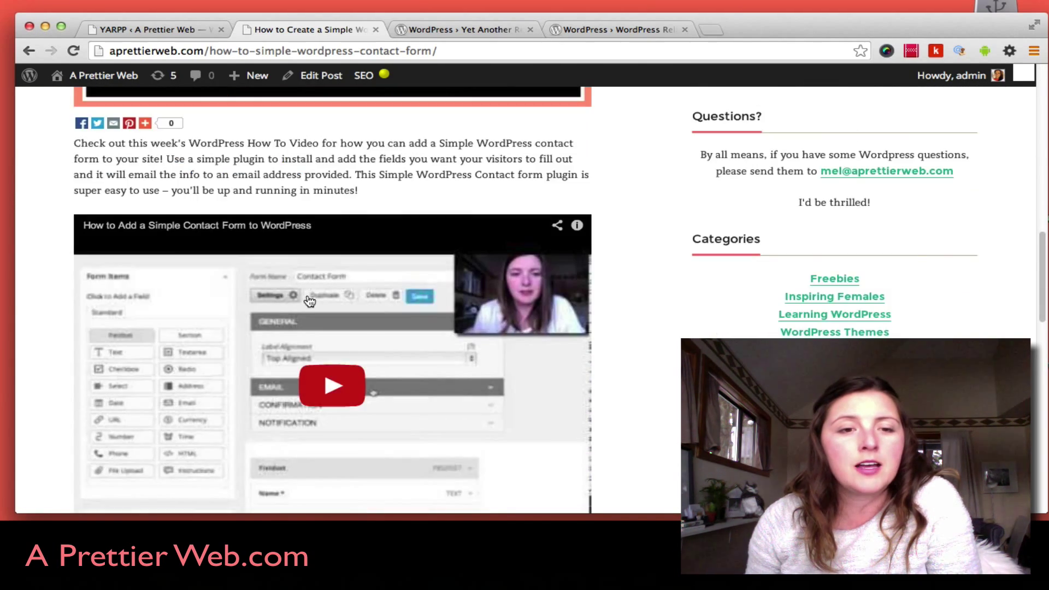
scroll(309, 300, down, 2)
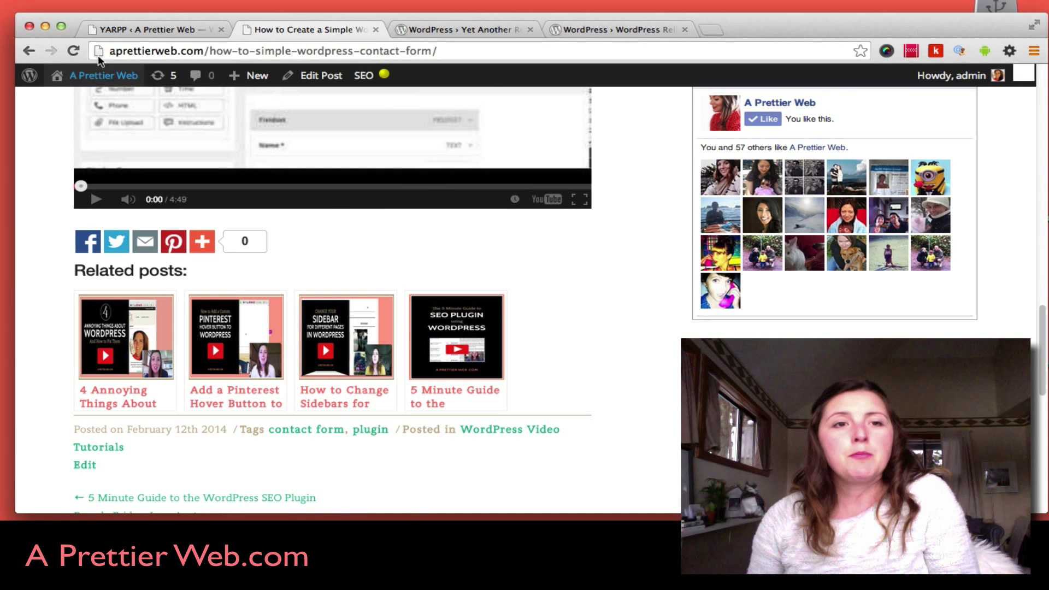
click(140, 28)
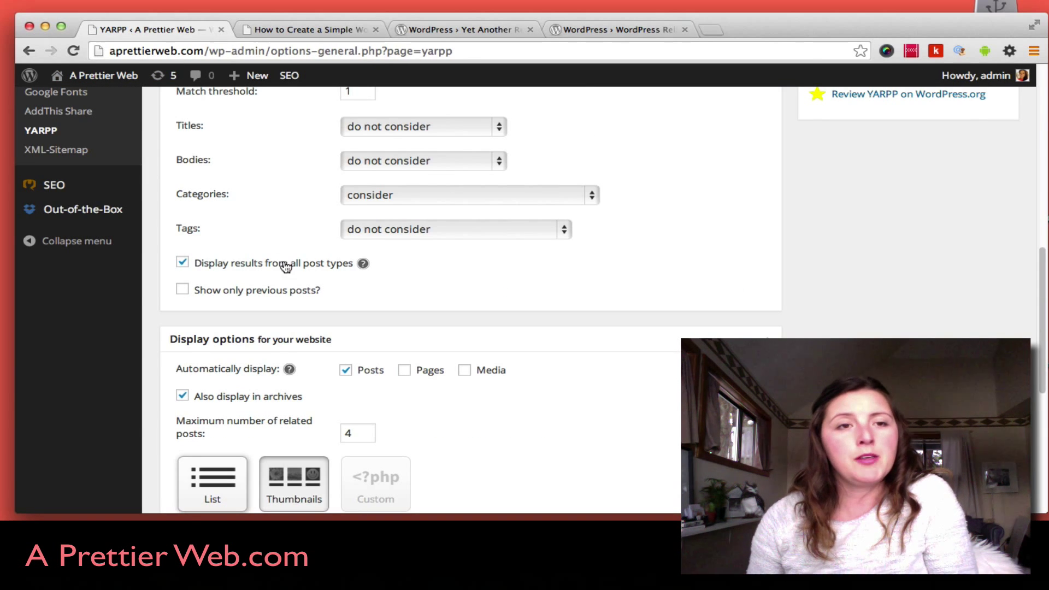
scroll(283, 271, up, 2)
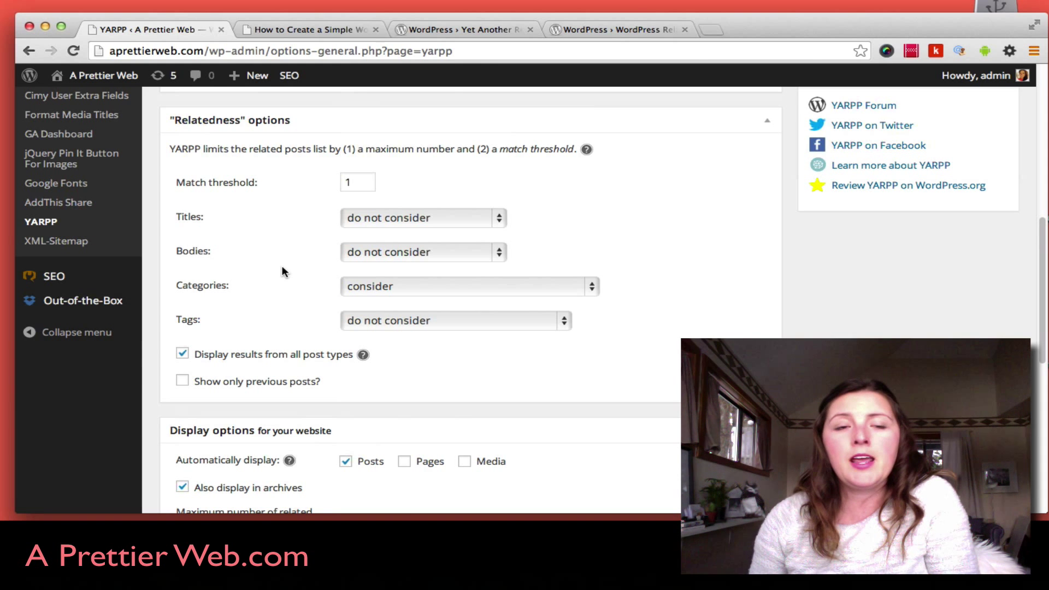
scroll(283, 271, up, 3)
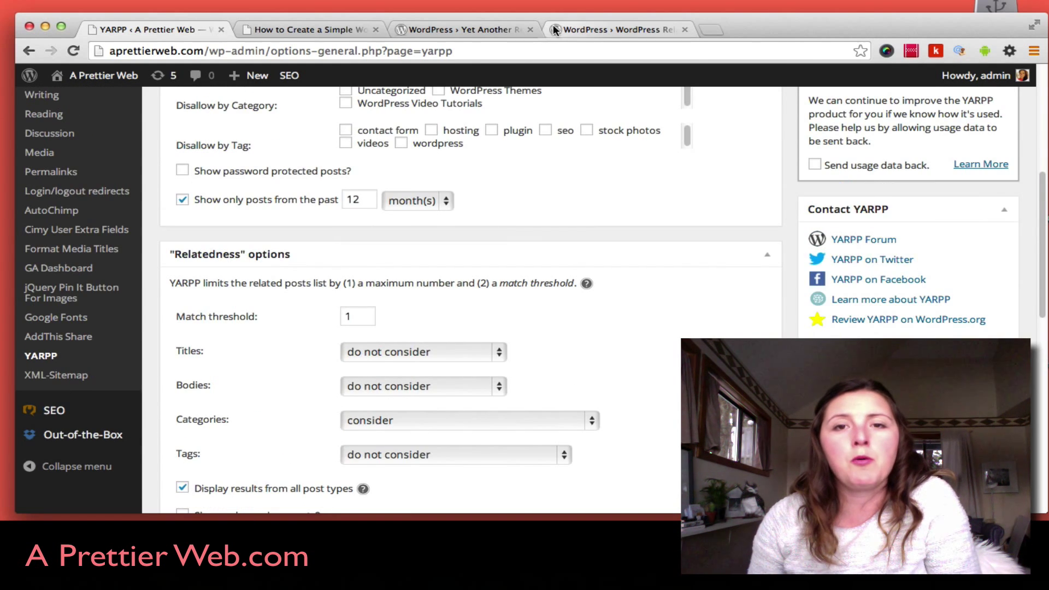
click(606, 29)
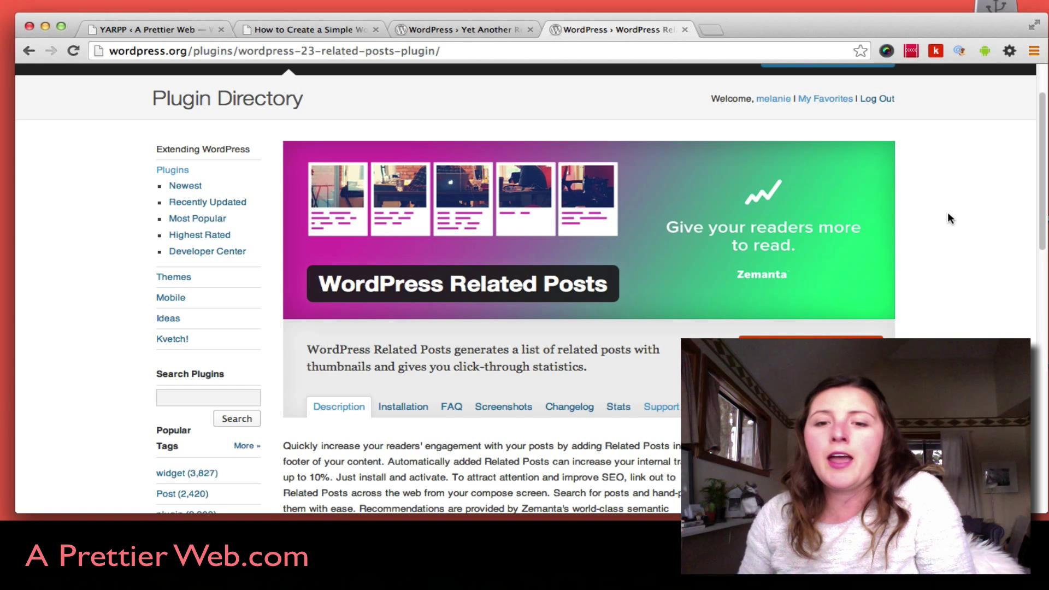
scroll(950, 218, down, 5)
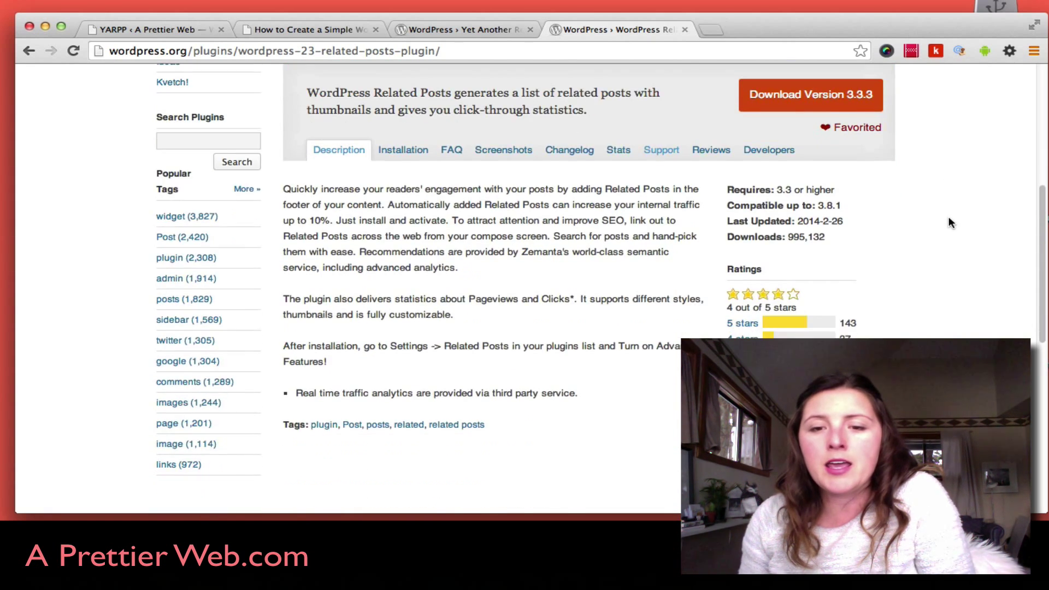
scroll(949, 219, down, 1)
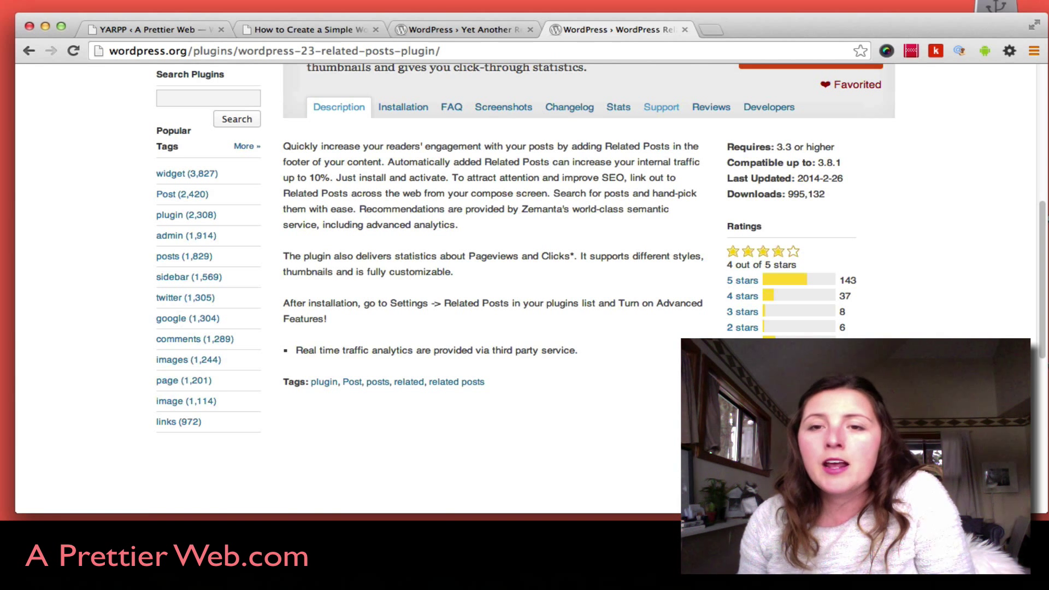
scroll(524, 290, up, 3)
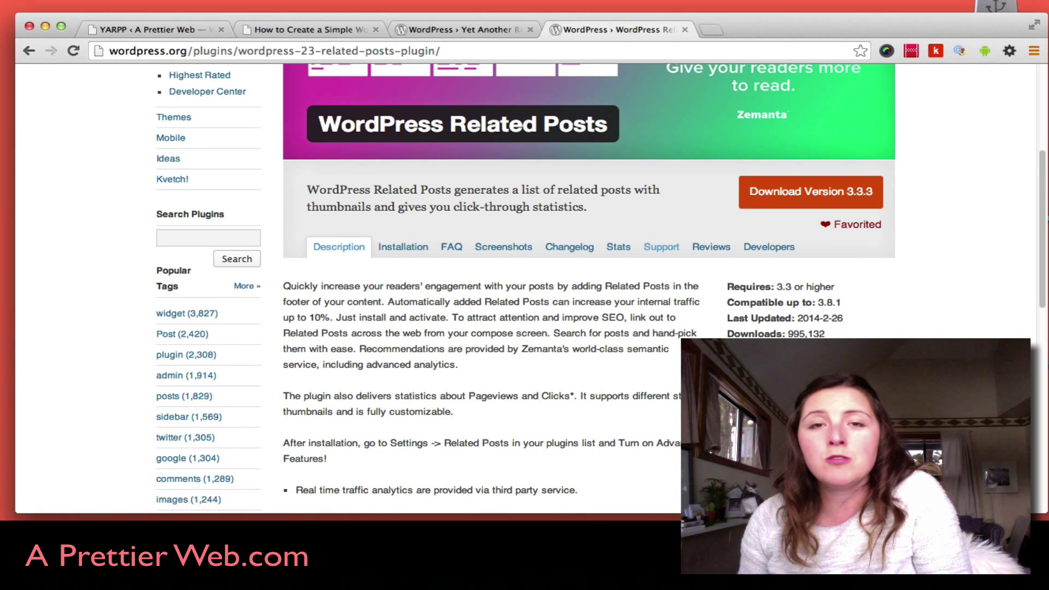
scroll(524, 289, up, 4)
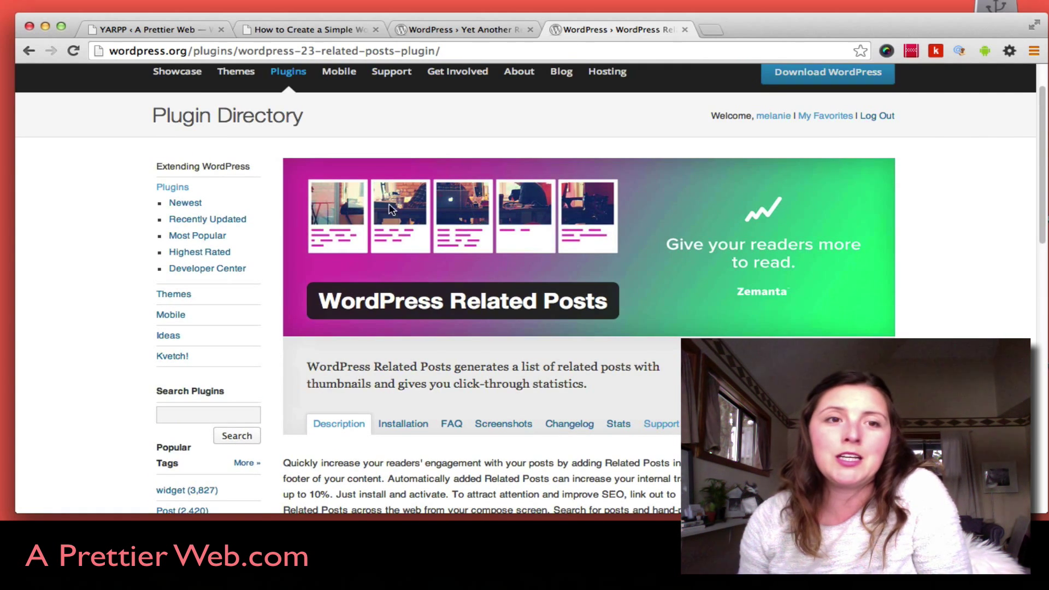
click(140, 30)
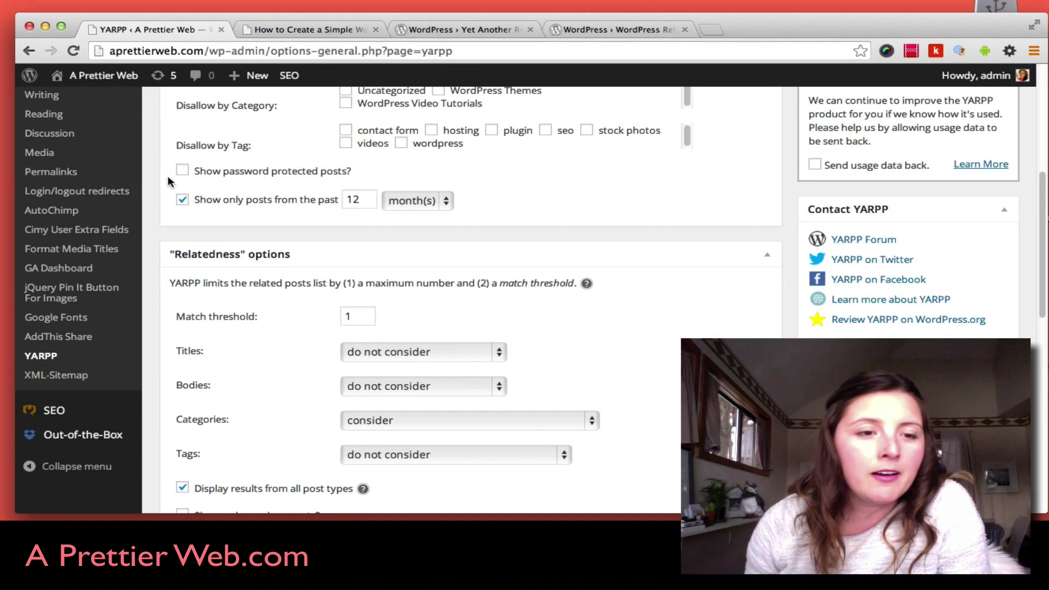
scroll(55, 328, up, 3)
- Deactivate Yet Another Related Posts Plugin in the Installed Plugins list
click(54, 159)
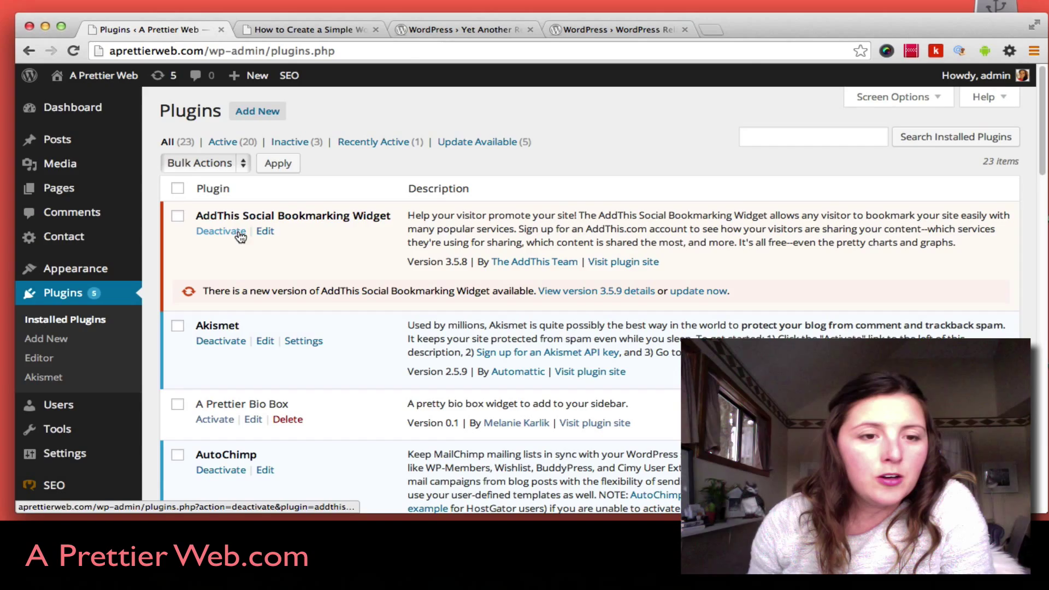
scroll(239, 236, down, 20)
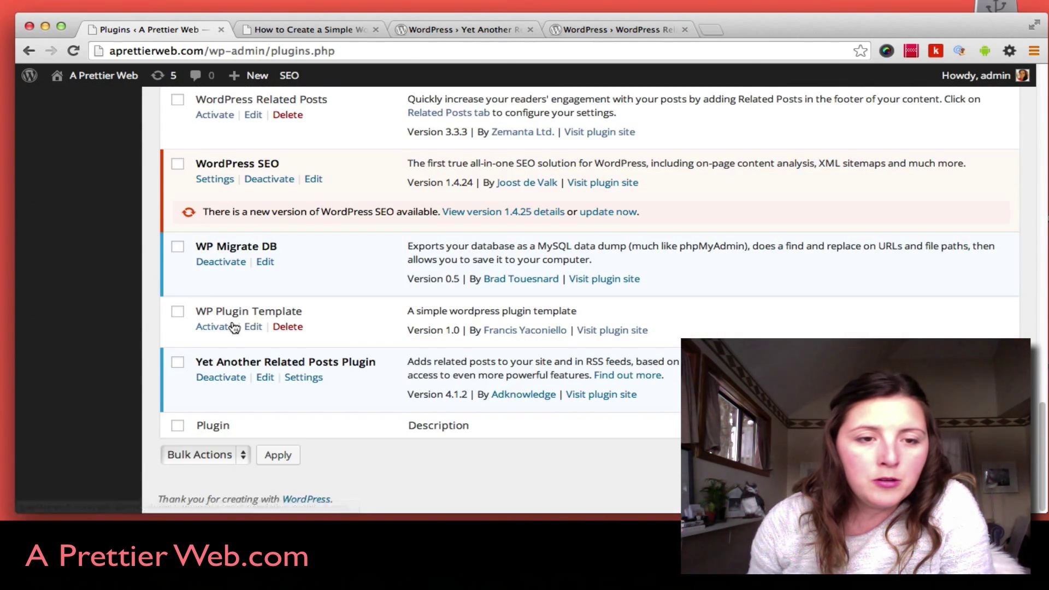
click(223, 379)
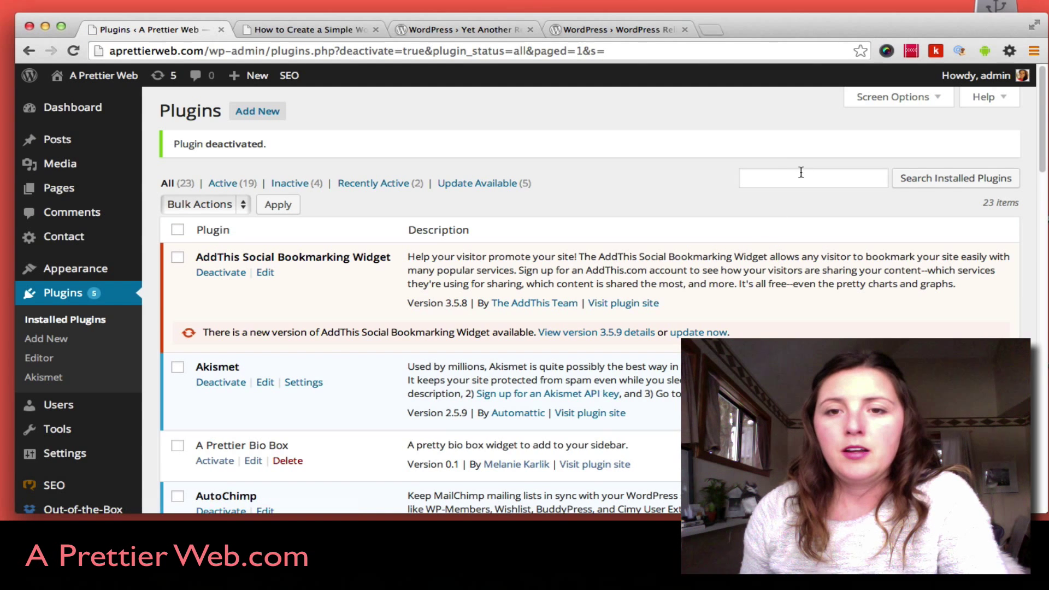
click(800, 172)
- Search installed plugins for 'Related', activate WordPress Related Posts, and open its settings
text(Relate)
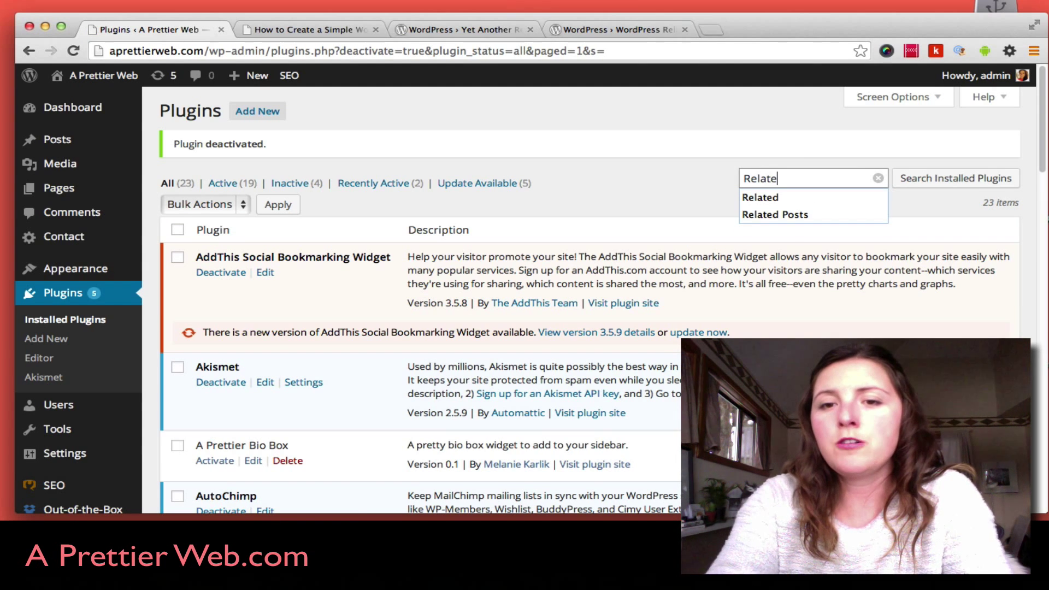
text(d)
key(Return)
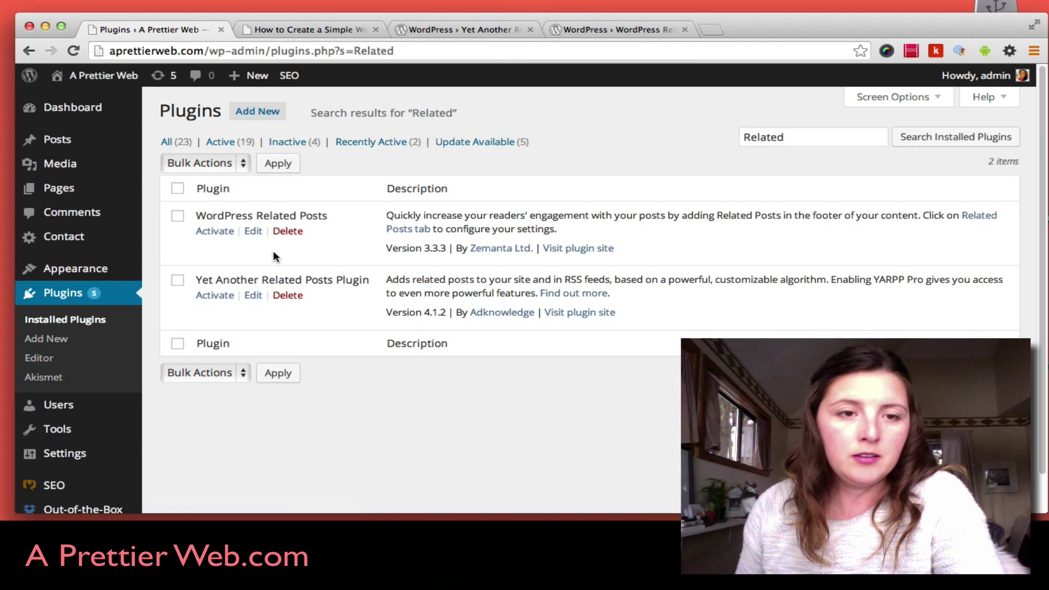
click(211, 231)
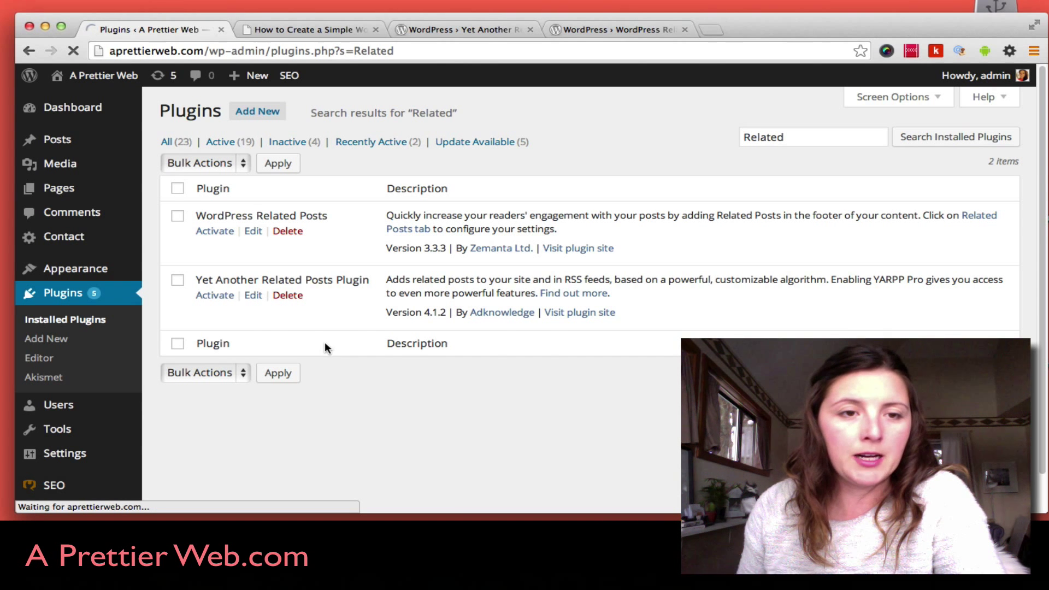
scroll(109, 314, down, 2)
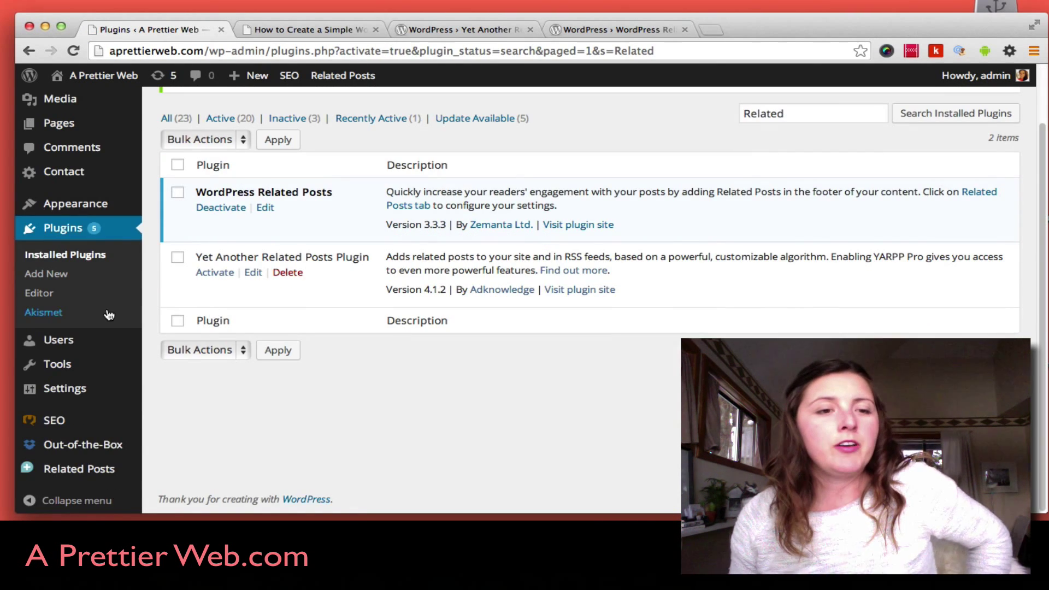
click(100, 466)
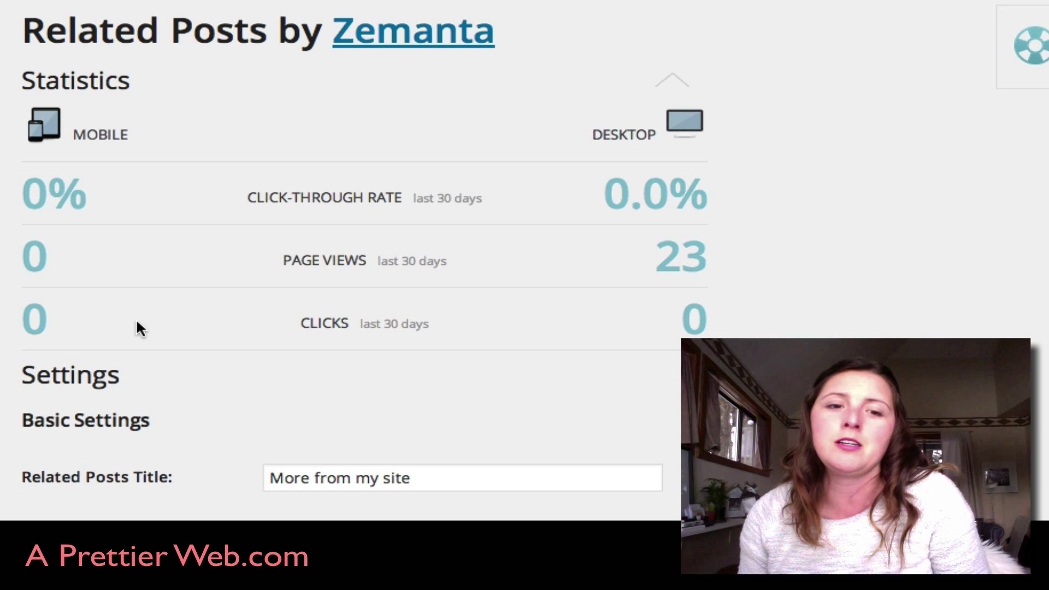
- Preview the Momma, Modern, Vertical (Large), Pinterest Inspired and Two Columns desktop themes
scroll(137, 327, down, 4)
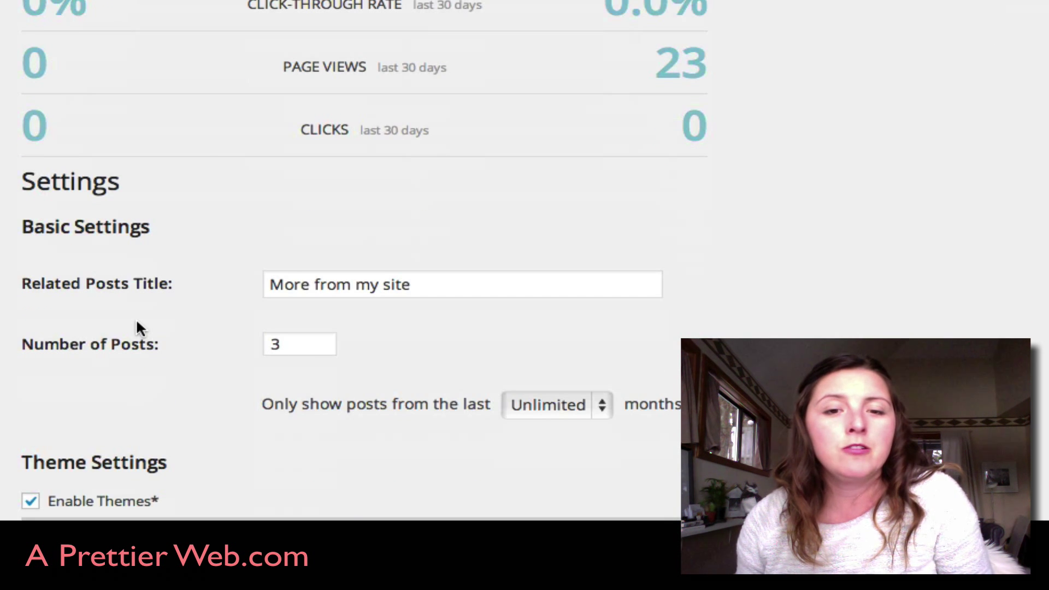
scroll(137, 324, down, 3)
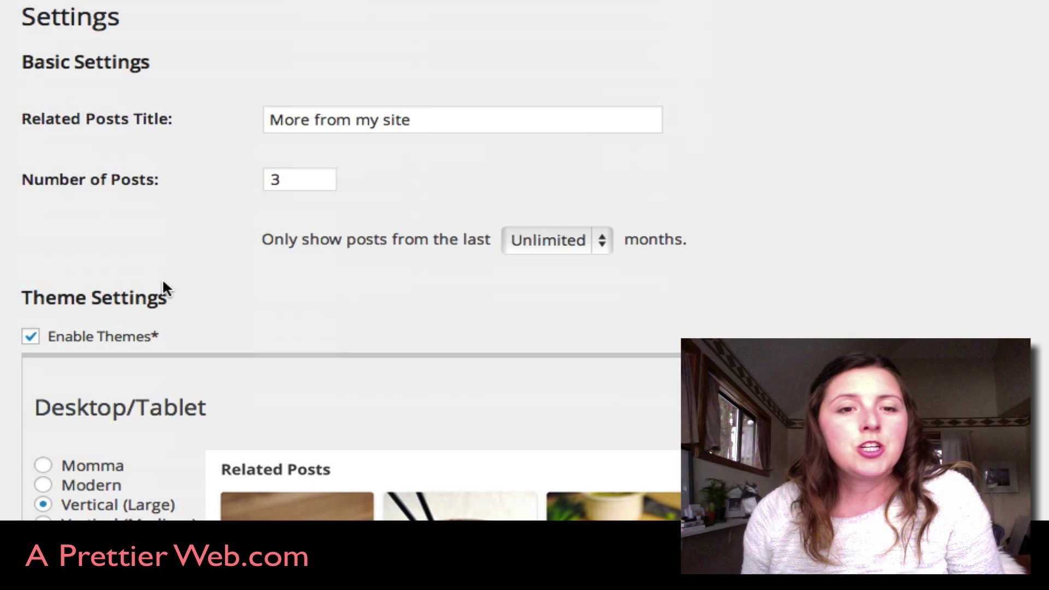
scroll(152, 243, down, 3)
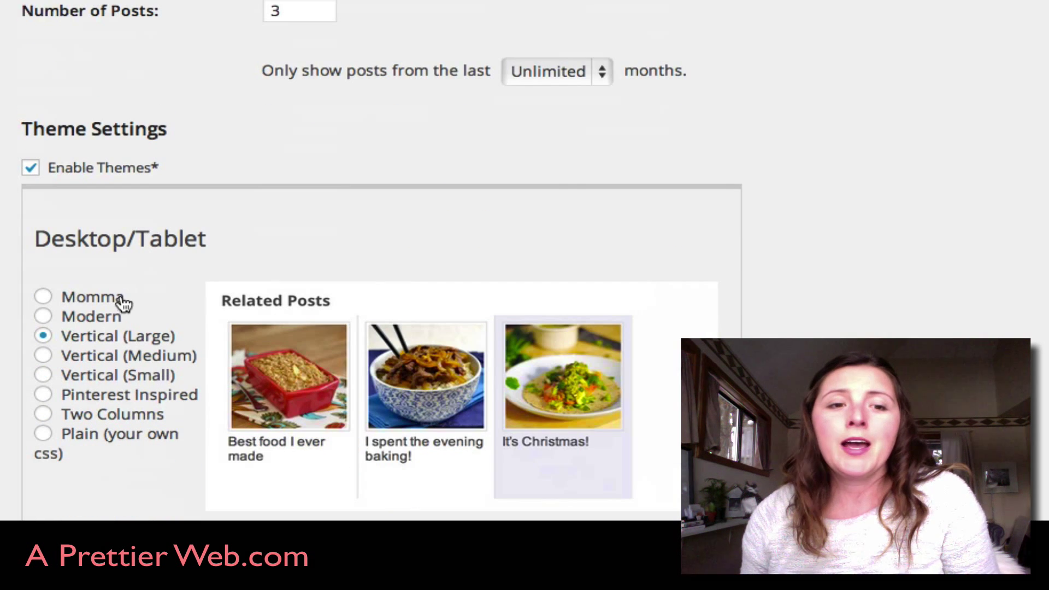
click(87, 301)
click(88, 319)
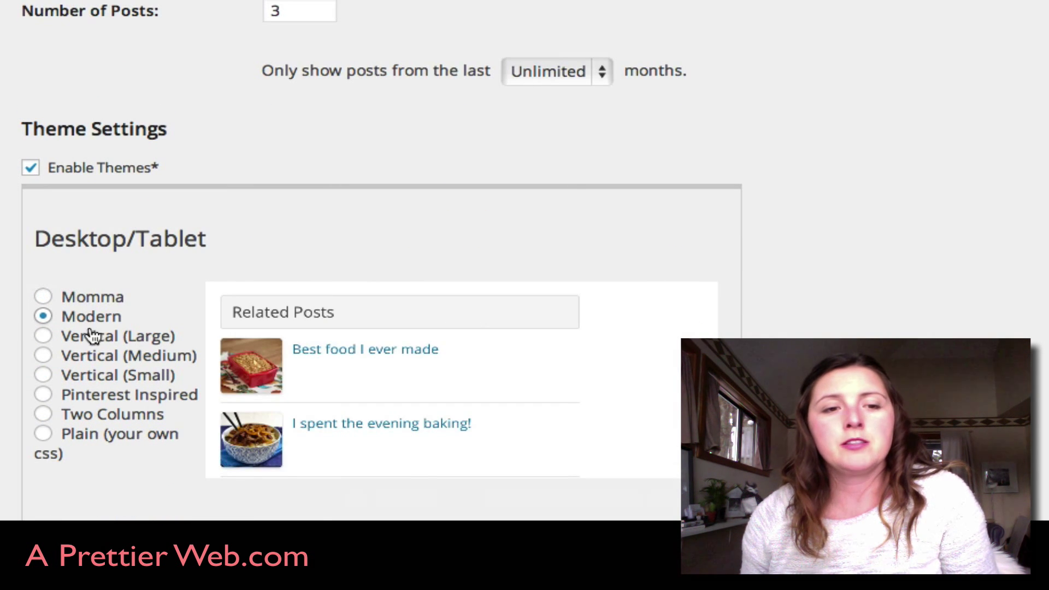
click(87, 342)
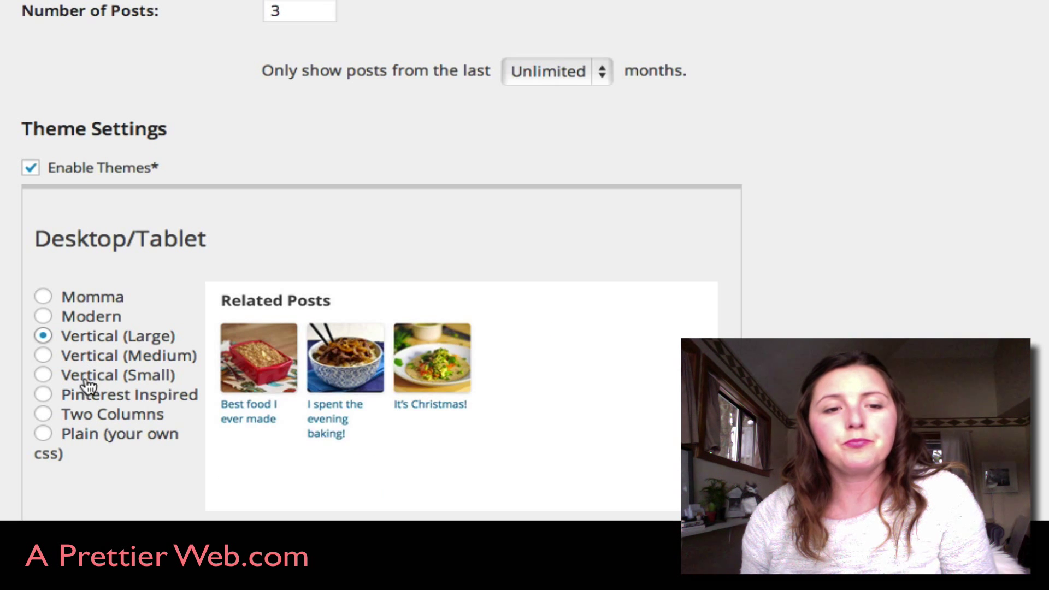
click(87, 394)
click(96, 418)
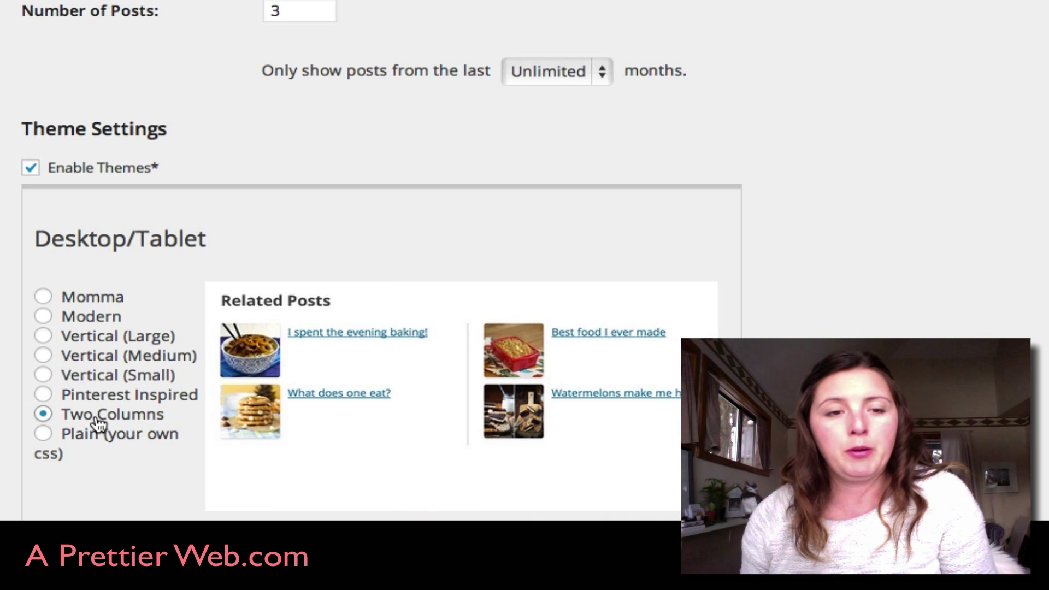
- Select the Vertical (Large) desktop/tablet theme and save the Related Posts settings
click(42, 336)
scroll(375, 235, down, 2)
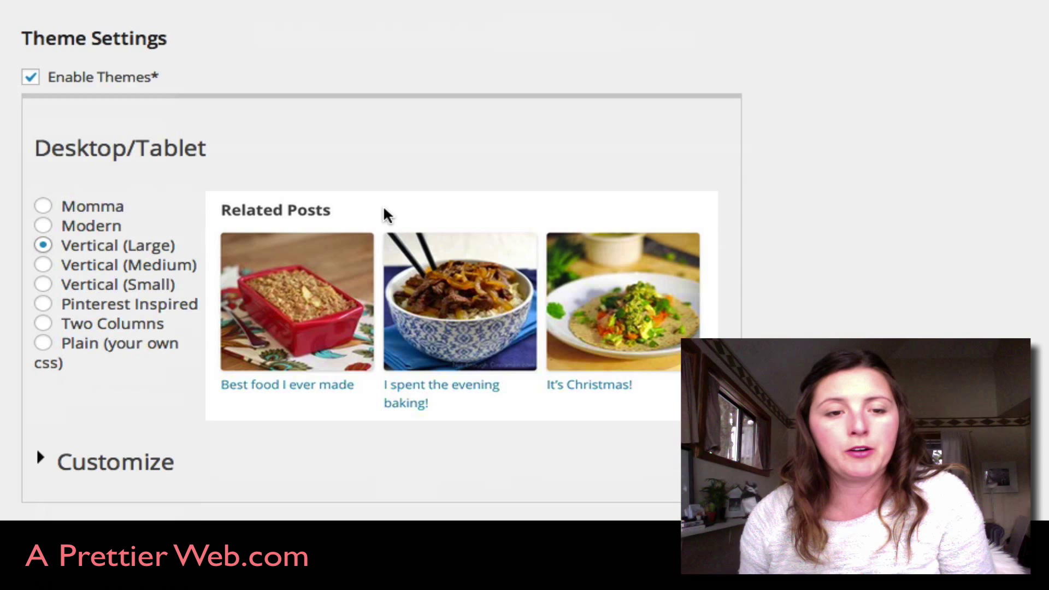
scroll(384, 213, down, 8)
scroll(385, 213, down, 4)
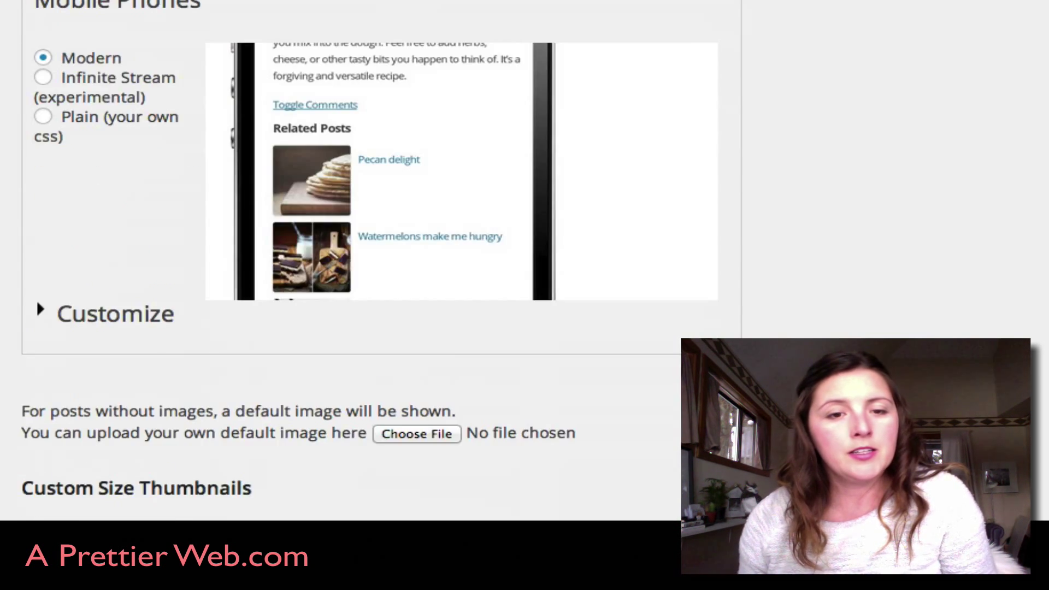
scroll(382, 273, down, 10)
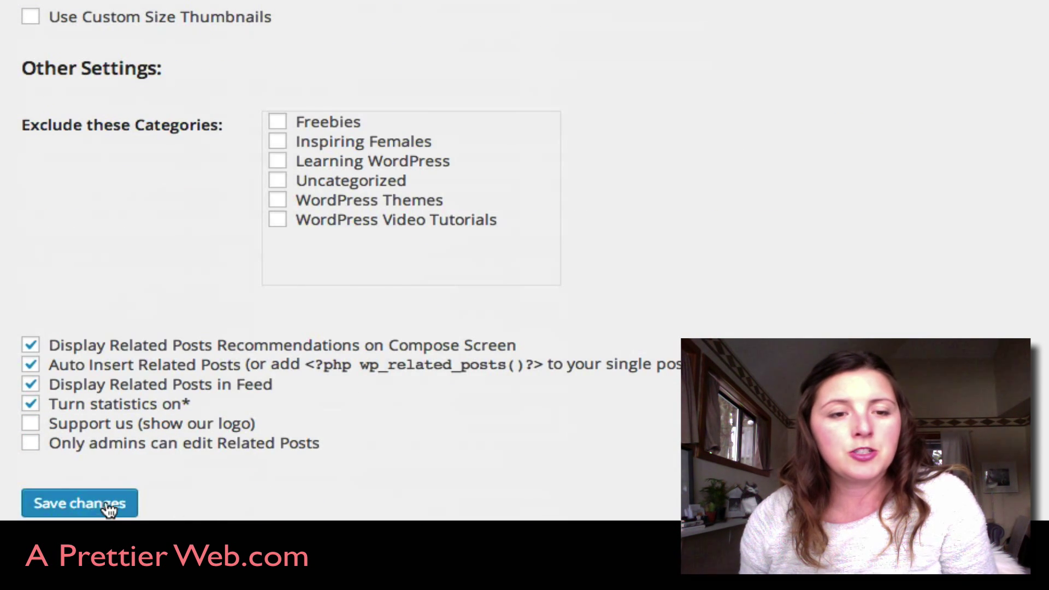
click(109, 508)
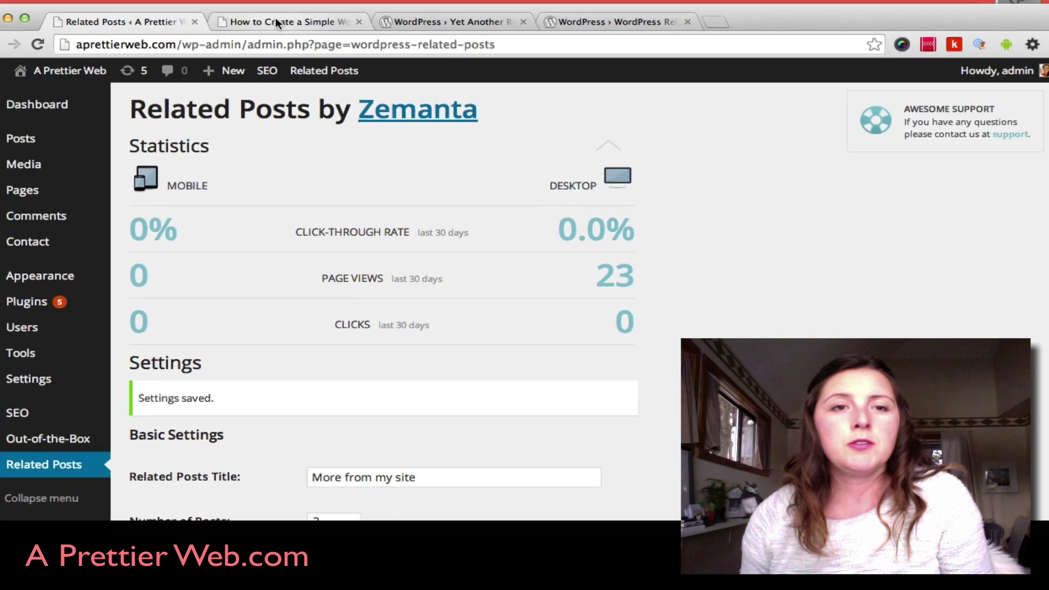
- Reload the contact-form post to show three large vertical thumbnails under 'More from my site'
click(275, 18)
click(63, 63)
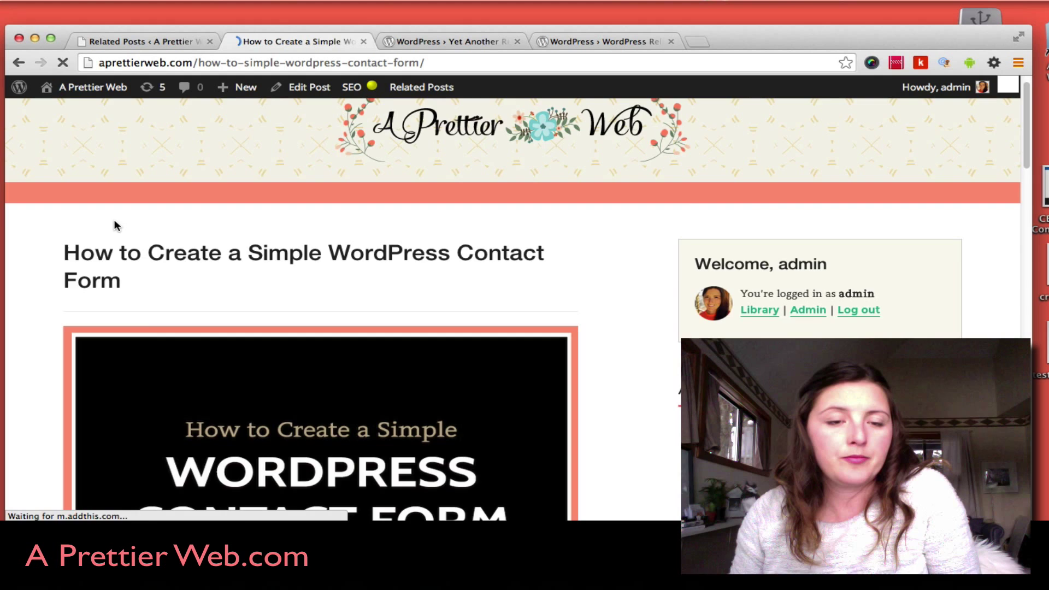
scroll(113, 218, down, 15)
scroll(116, 228, up, 3)
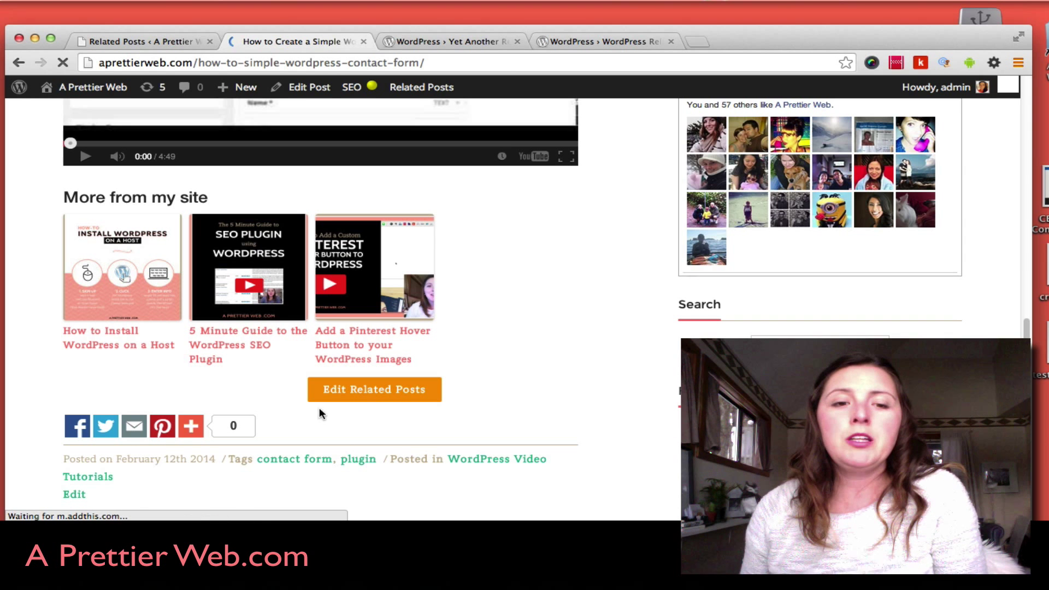
- Place the fonts post, 4 Annoying Things and Female Friday: Marie Forleo in the three related slots
click(339, 403)
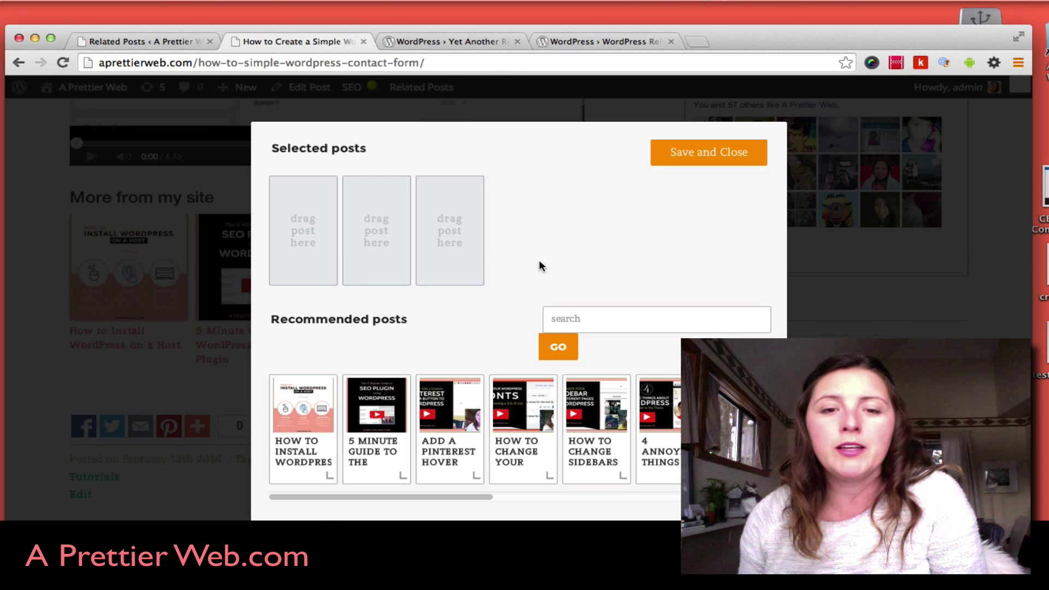
drag(513, 402, 322, 239)
drag(597, 415, 382, 241)
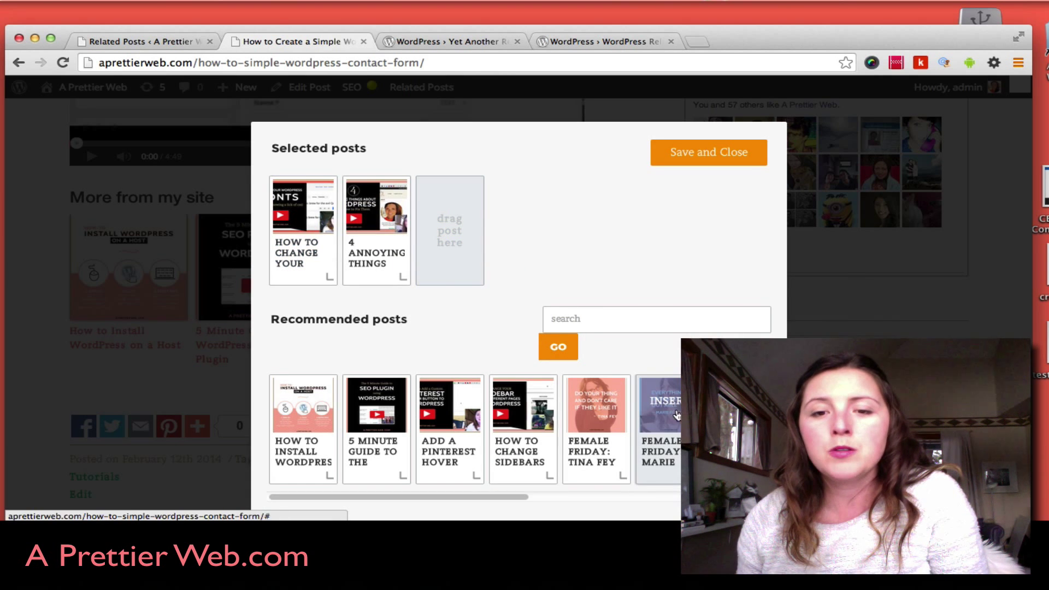
drag(659, 415, 452, 226)
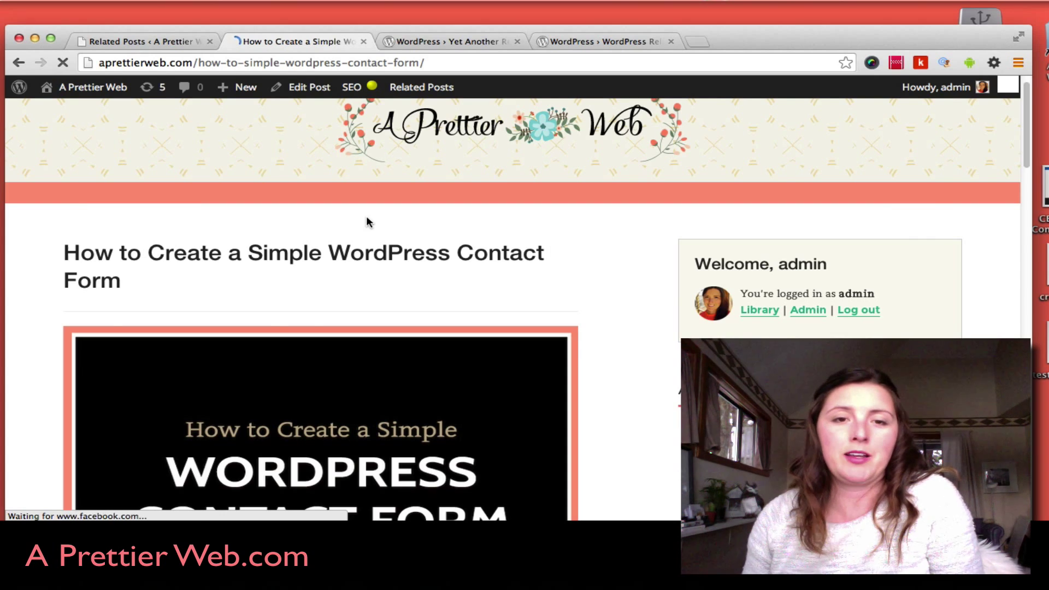
- Scroll the contact-form post to check the three hand-picked related posts
scroll(366, 215, down, 15)
scroll(367, 218, up, 5)
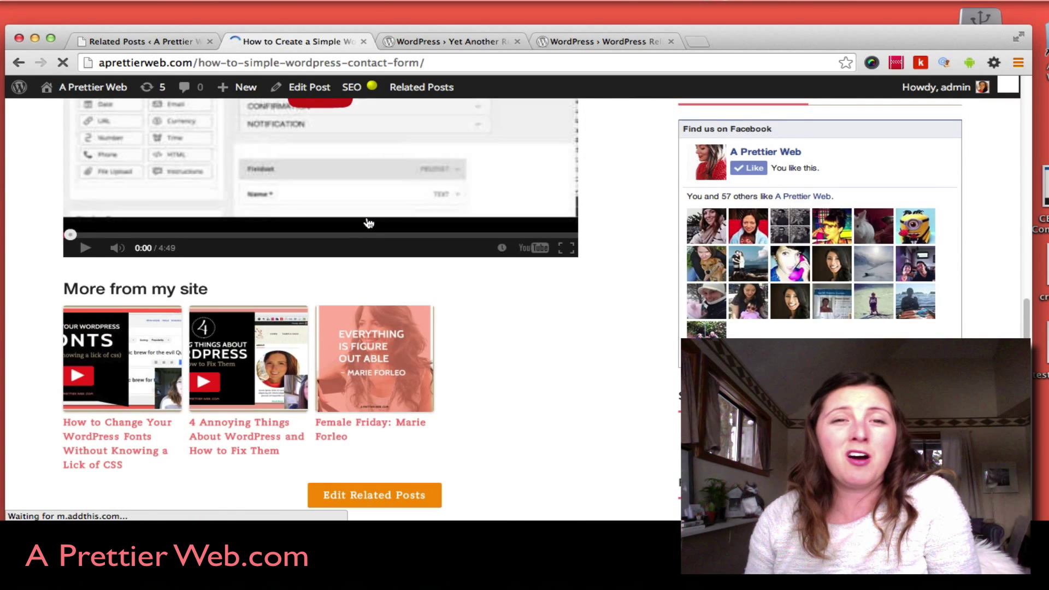
scroll(379, 252, up, 3)
scroll(380, 251, up, 8)
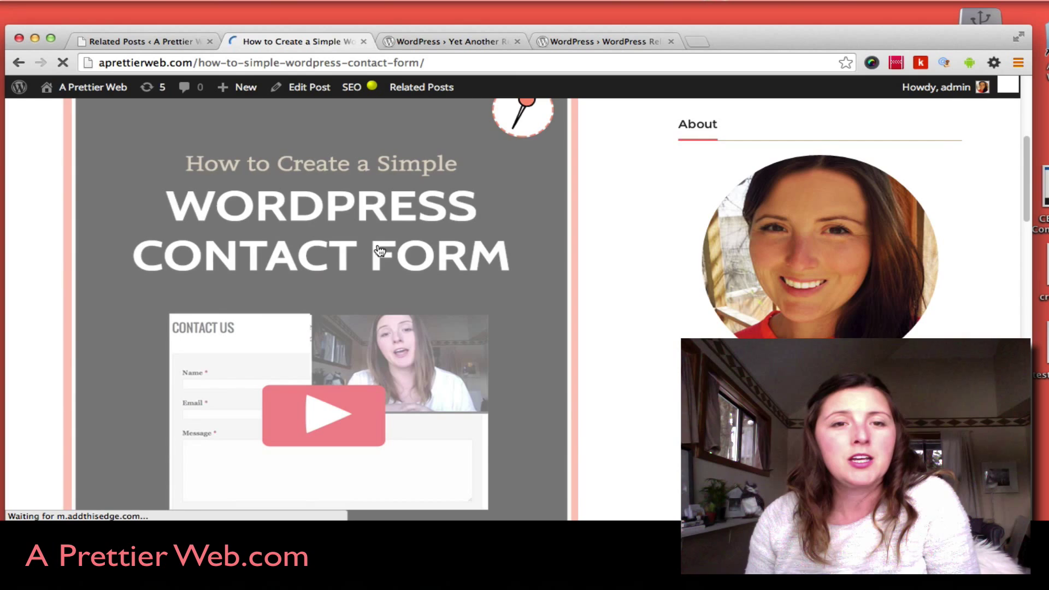
scroll(380, 252, down, 8)
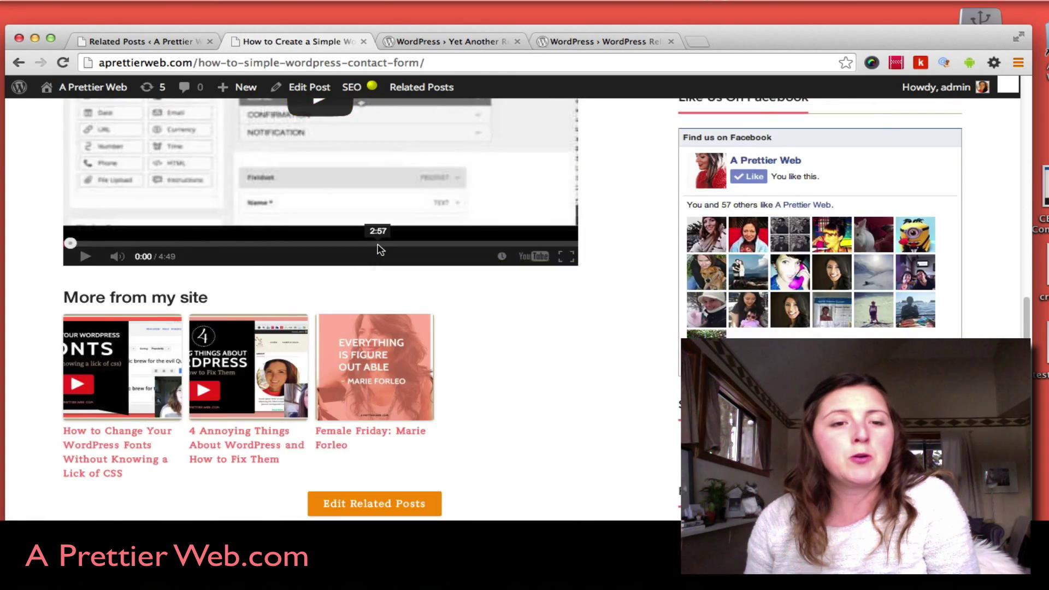
scroll(381, 250, down, 3)
- Go to the Related Posts settings and find the Desktop/Tablet theme section
click(165, 41)
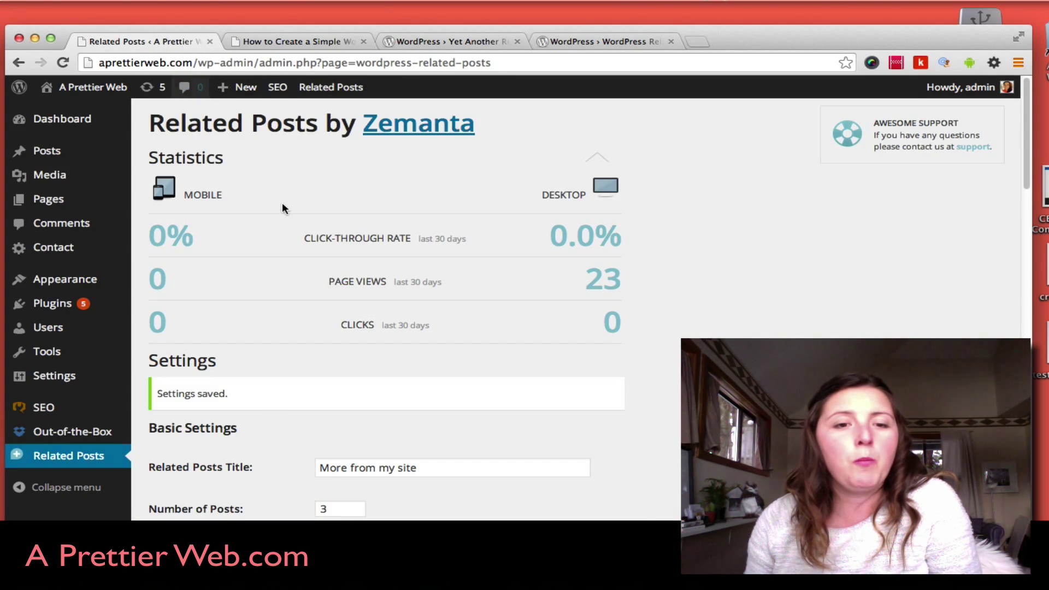
scroll(282, 203, down, 15)
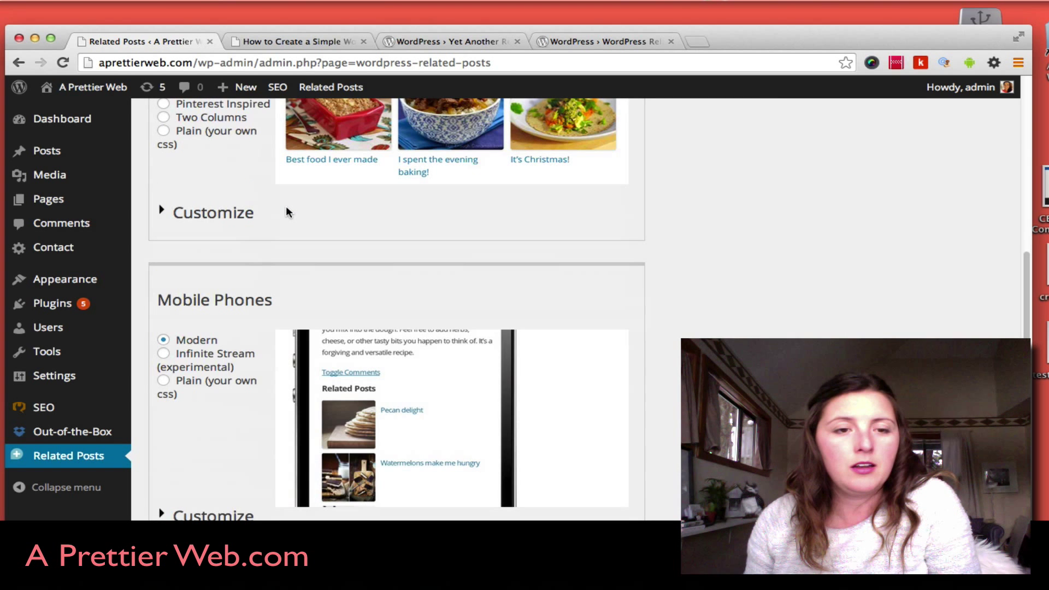
scroll(286, 212, down, 8)
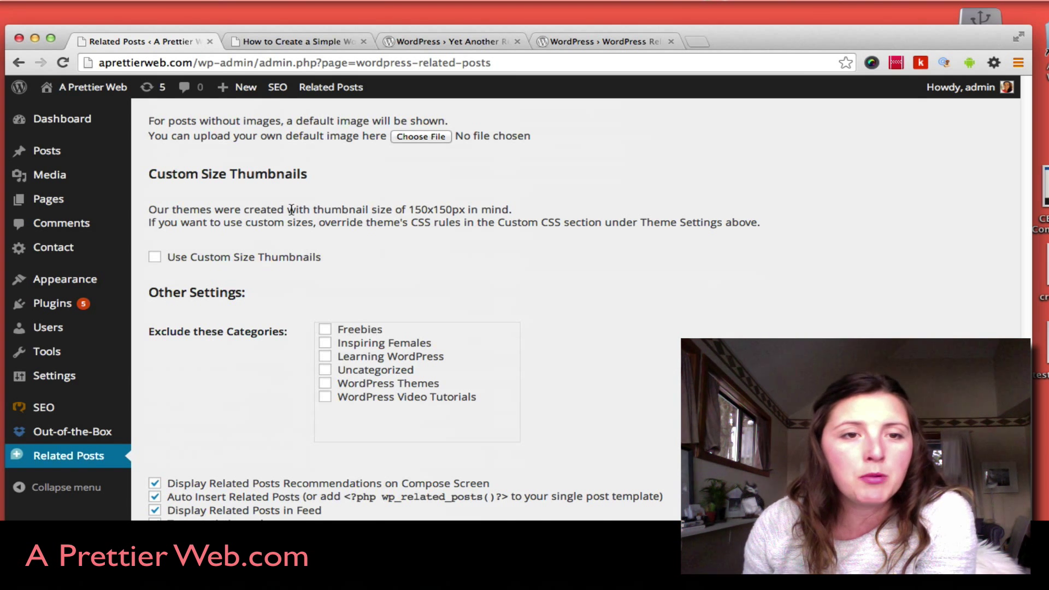
scroll(291, 209, up, 6)
scroll(291, 207, up, 4)
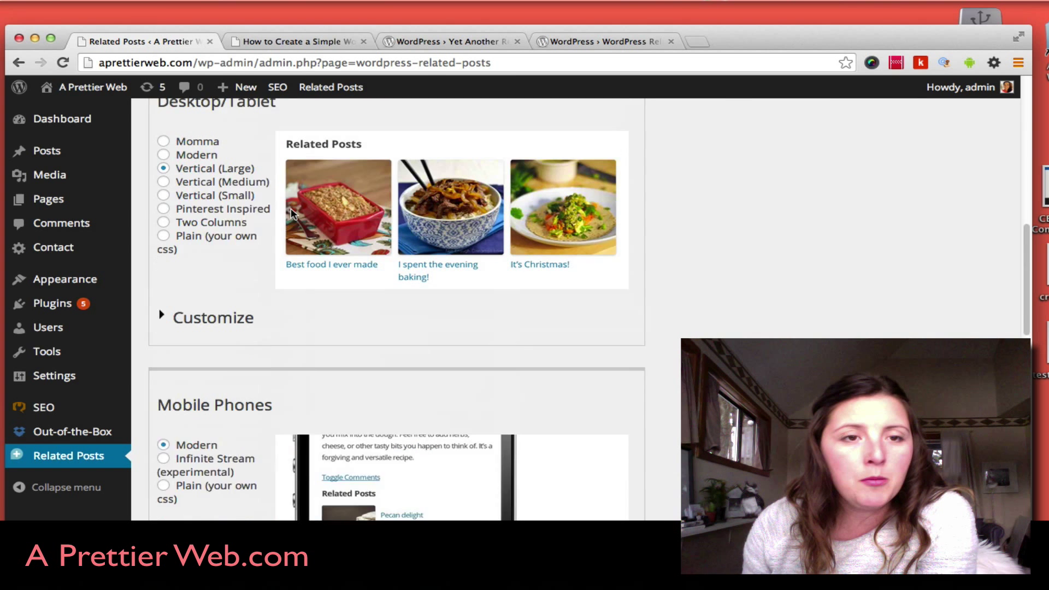
scroll(291, 212, up, 2)
- Expand Customize to reveal the Custom CSS box with the ul.related_post rules
click(163, 362)
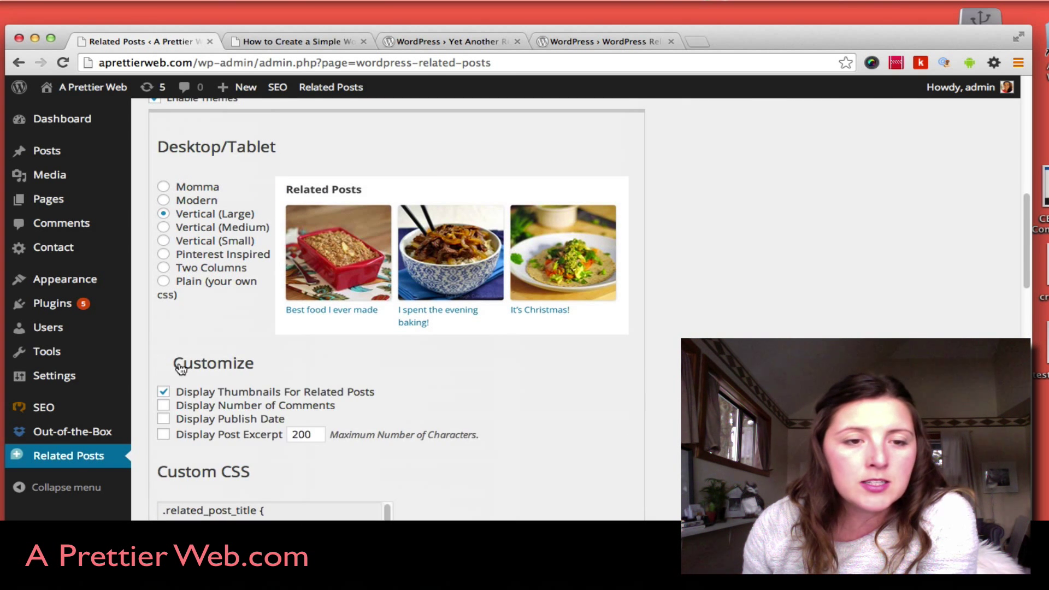
scroll(225, 340, down, 5)
scroll(226, 342, down, 3)
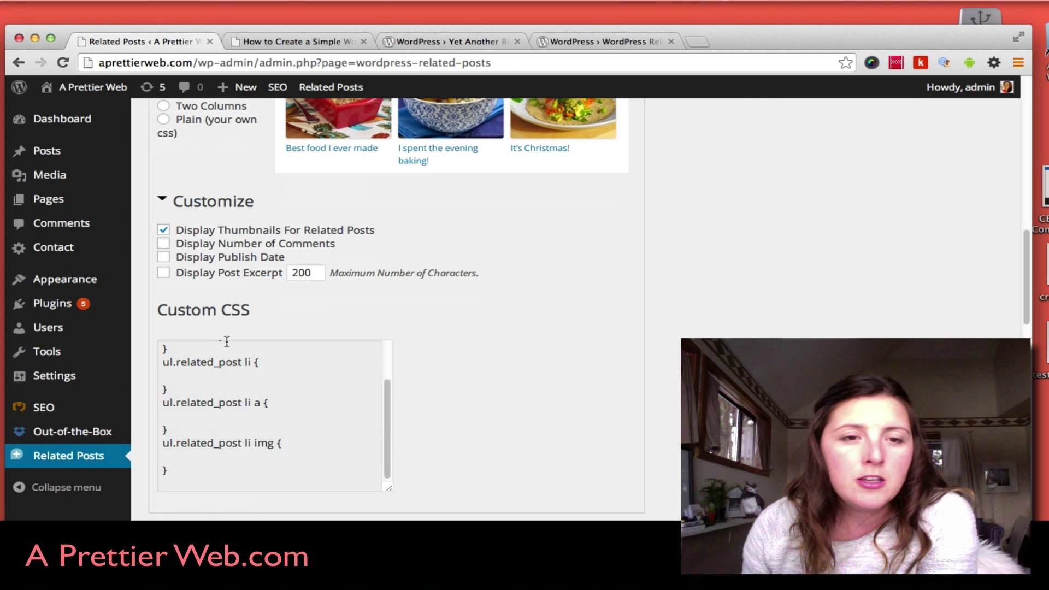
click(204, 398)
scroll(252, 435, down, 3)
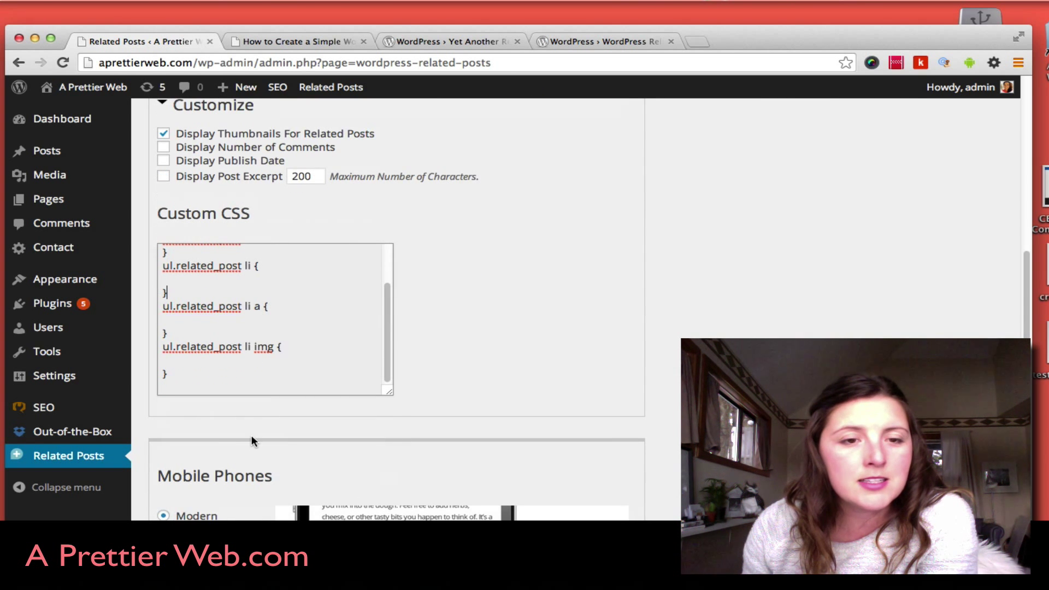
scroll(251, 435, up, 5)
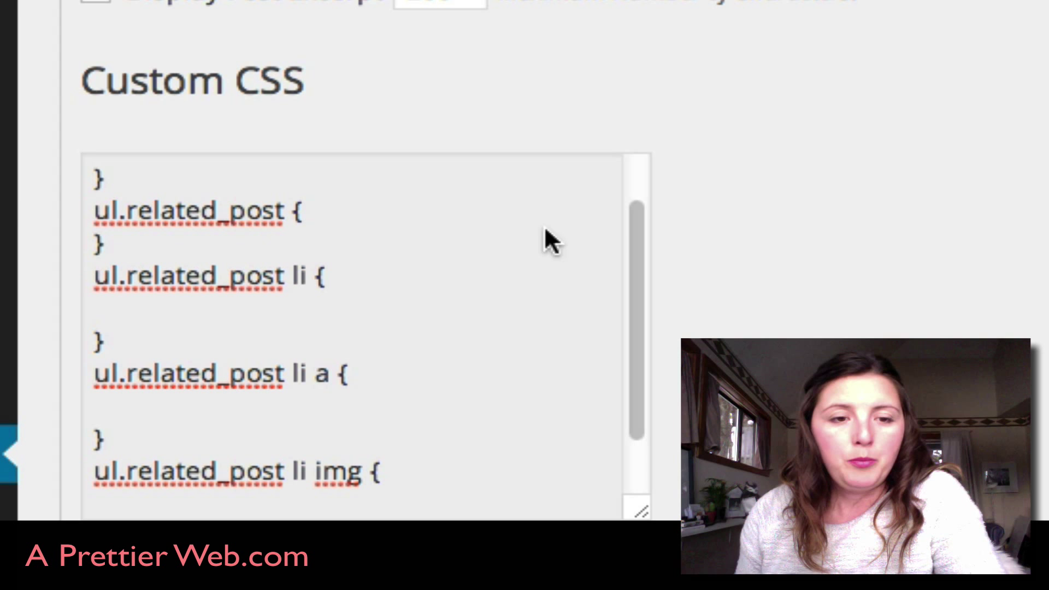
- Add 'width: 200px !important;' to the ul.related_post li rule
click(382, 322)
click(323, 279)
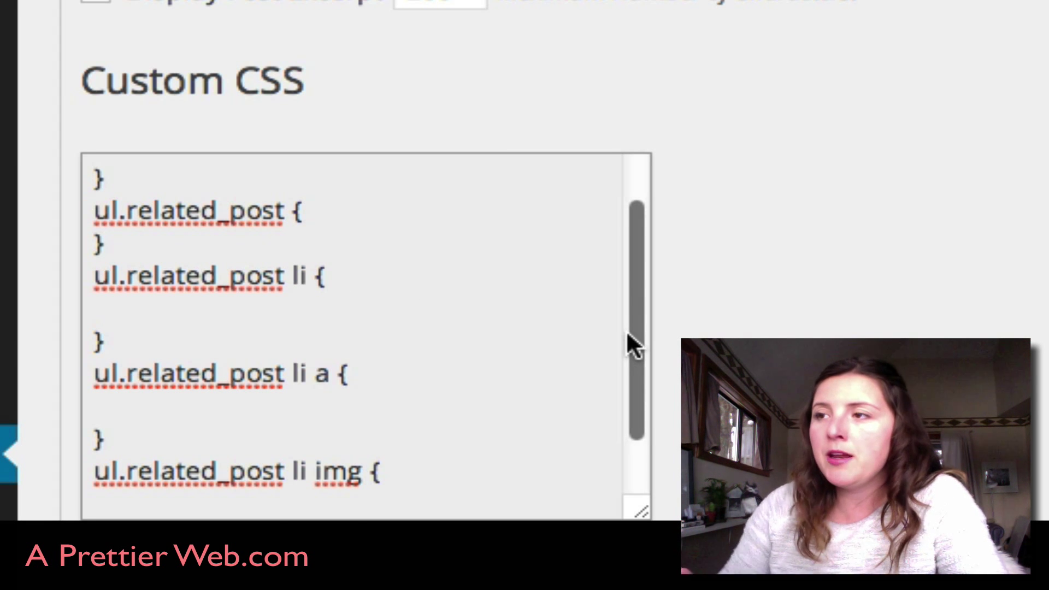
key(Return)
text(width: 200px !important;)
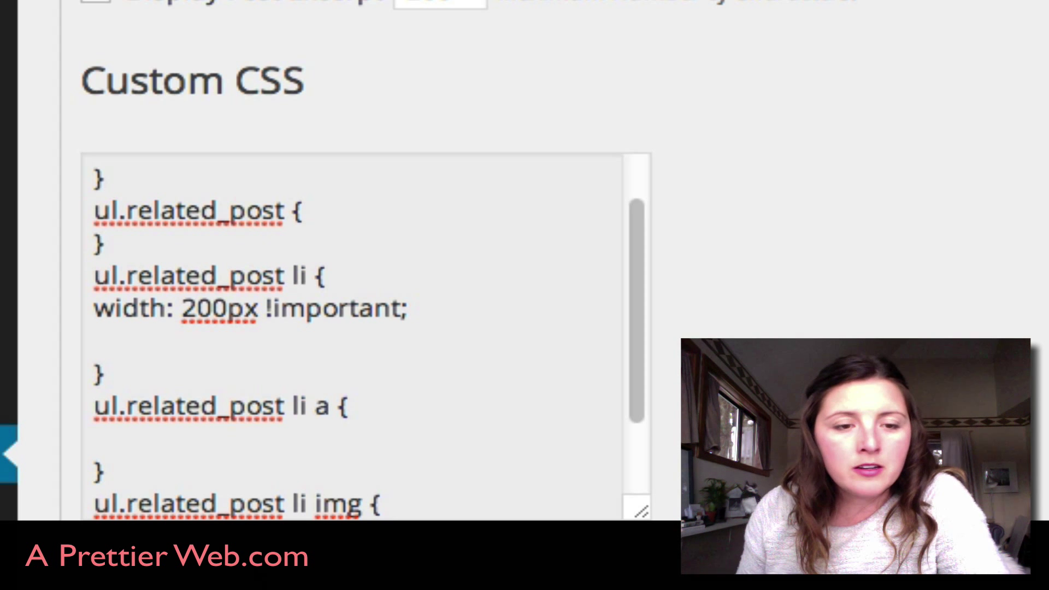
- Paste width and height 200px !important into the ul.related_post li img rule
scroll(249, 459, down, 2)
scroll(247, 458, down, 1)
click(150, 437)
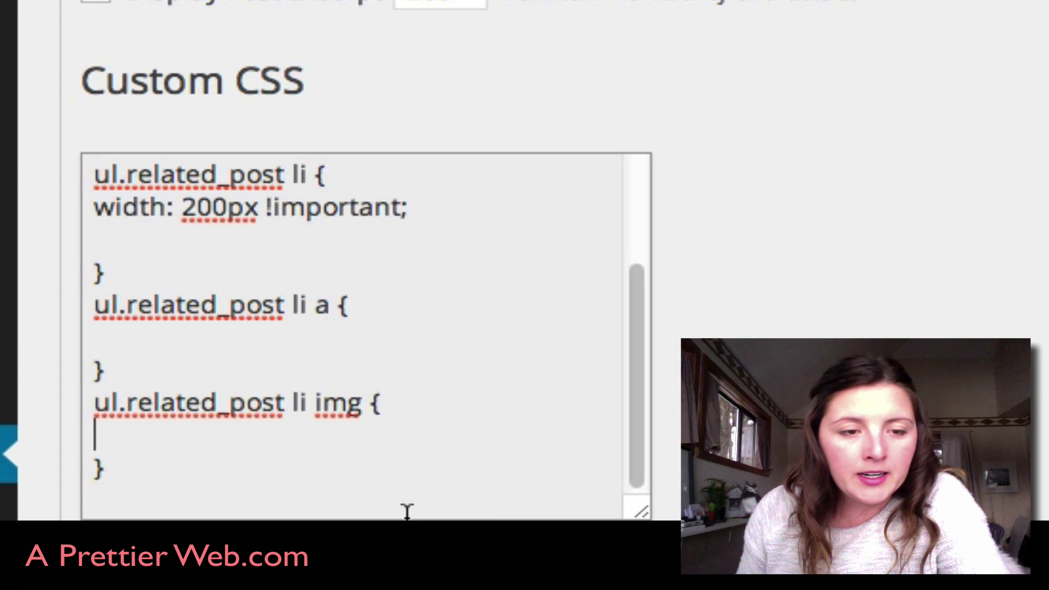
text(width: 200px !important; 	height: 200px !important;)
scroll(494, 368, up, 4)
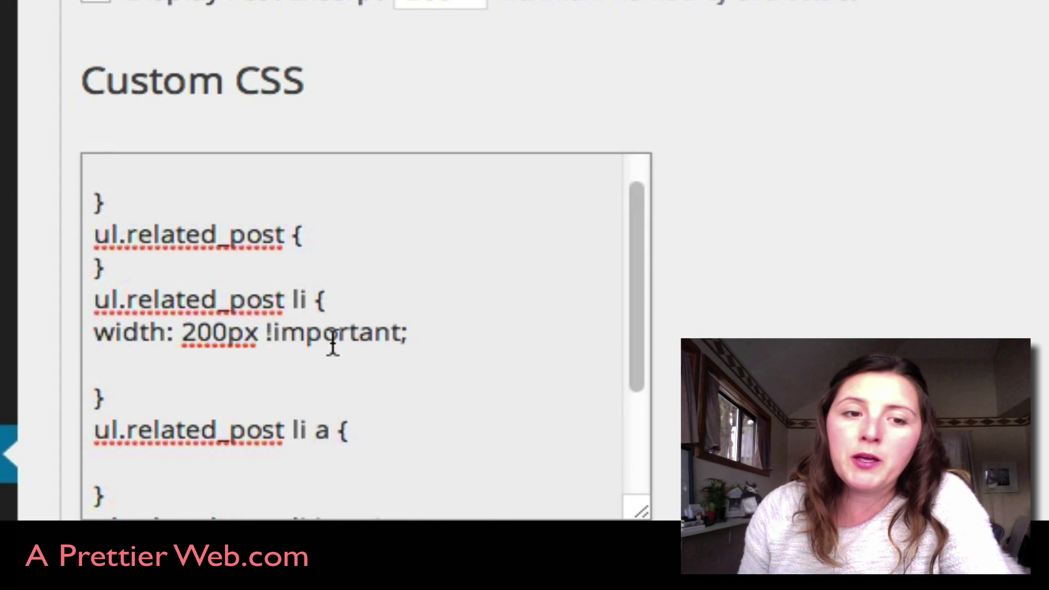
scroll(379, 358, down, 5)
scroll(379, 357, down, 1)
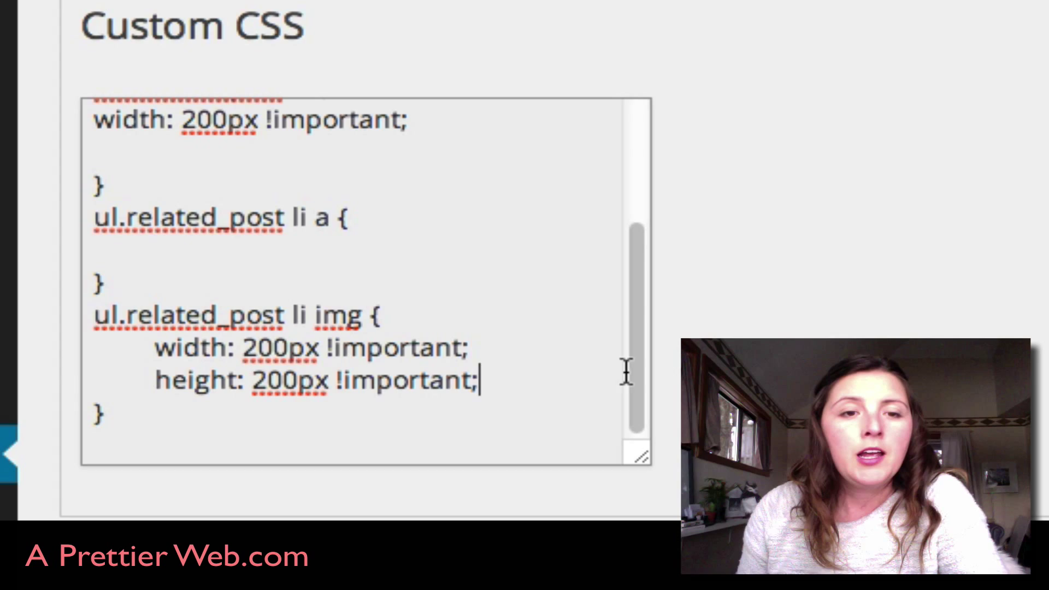
- Save the related-posts CSS, then reload the contact-form post to check the thumbnail styling
scroll(491, 391, down, 5)
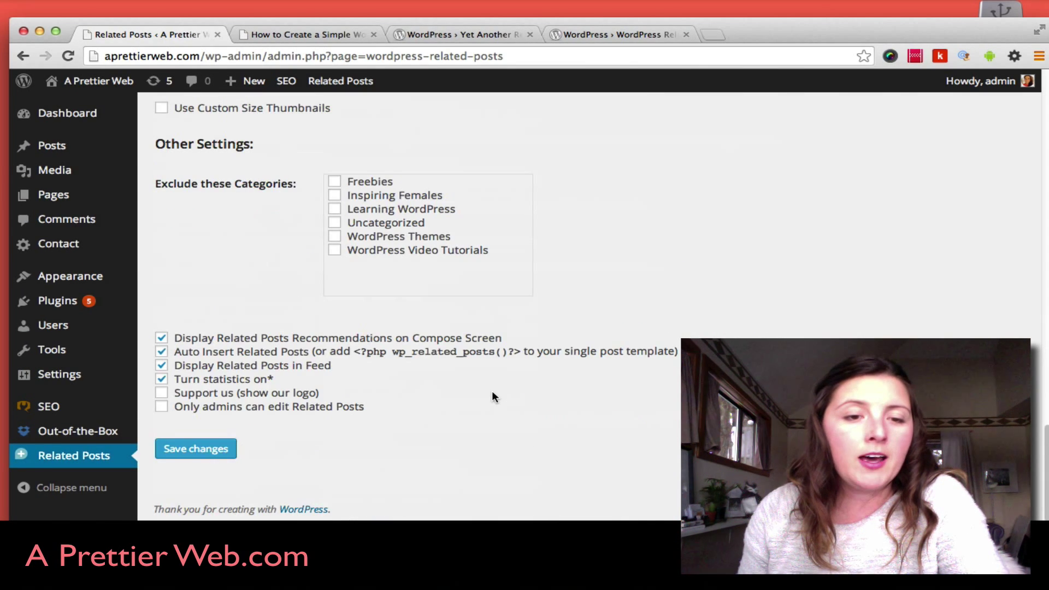
click(205, 449)
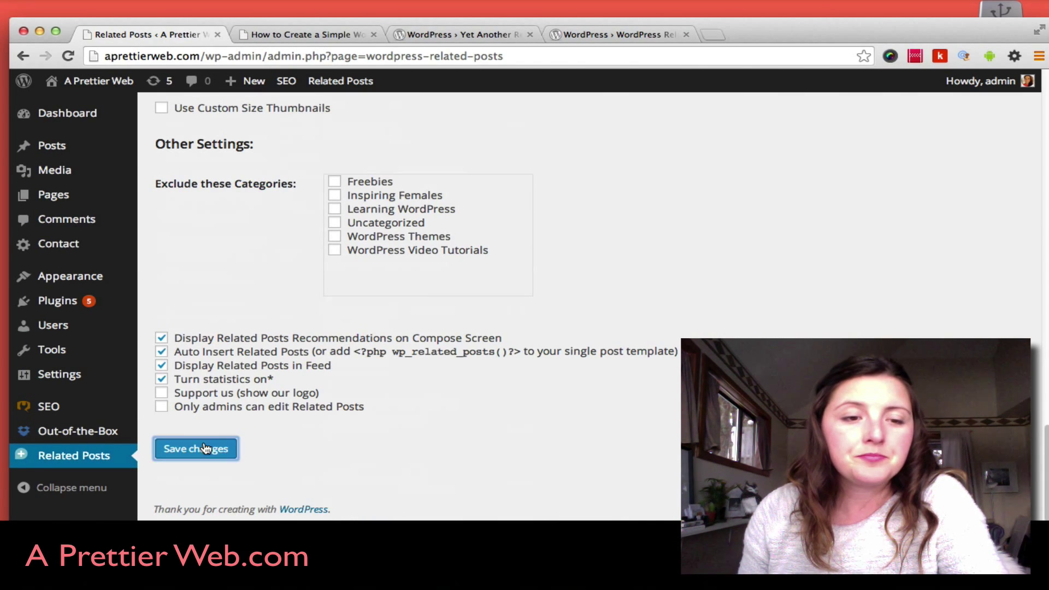
click(301, 34)
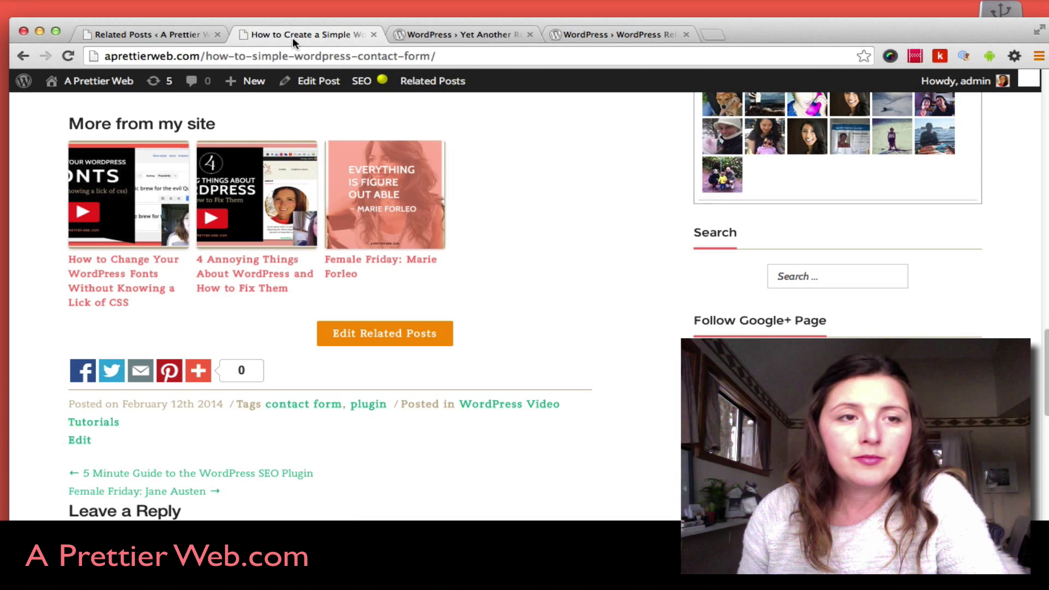
click(68, 55)
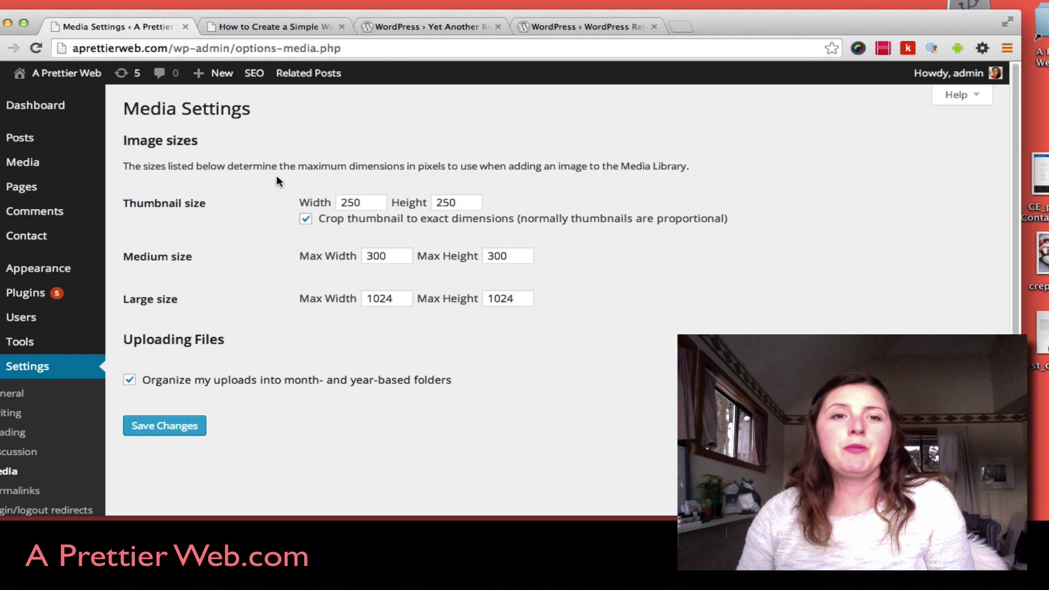
- Switch to the WordPress Related Posts page in the Plugin Directory
click(555, 23)
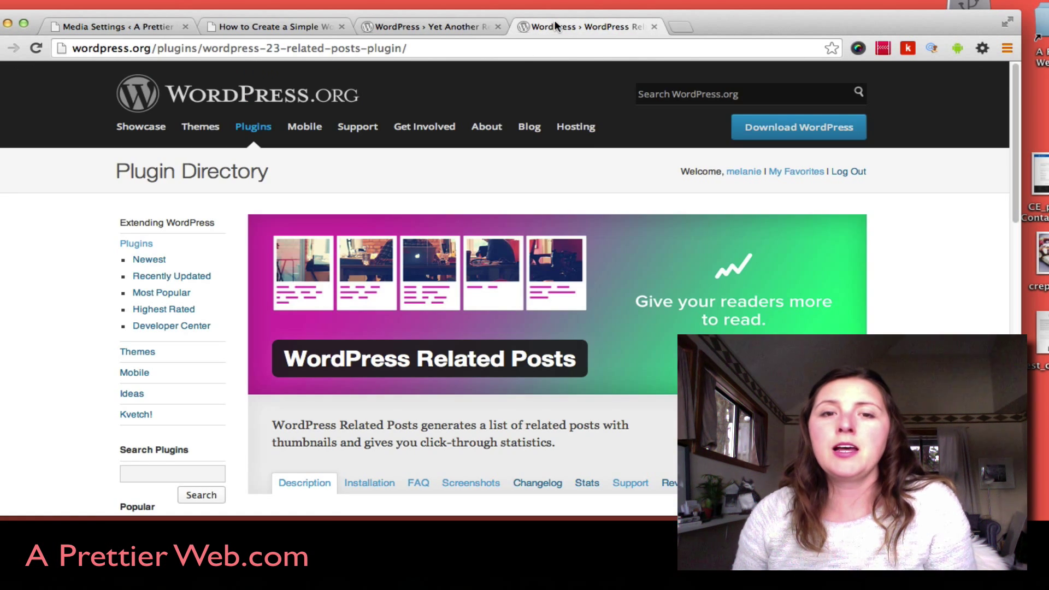